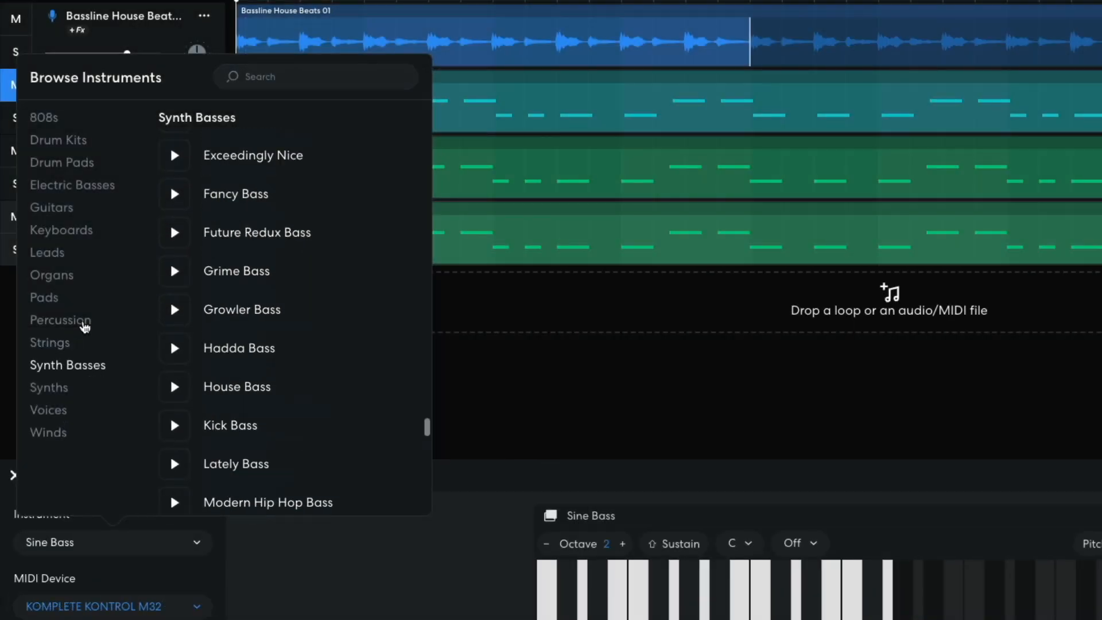
click(85, 325)
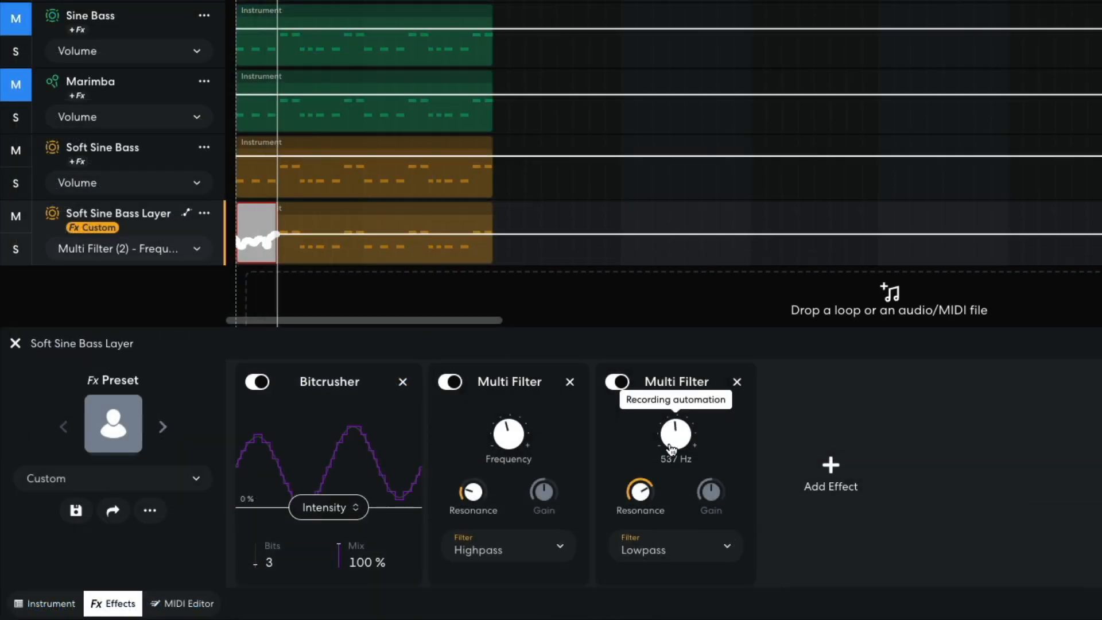
drag(672, 447, 671, 446)
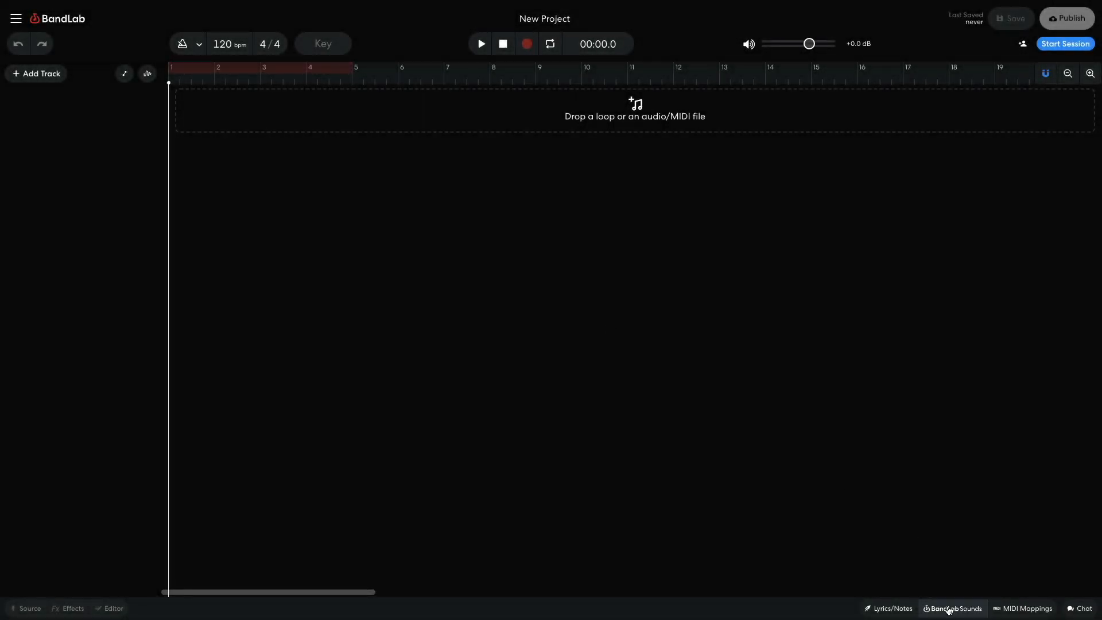
Step: Search the BandLab Sounds library for "bassline house" and open the Bassline House pack
click(950, 609)
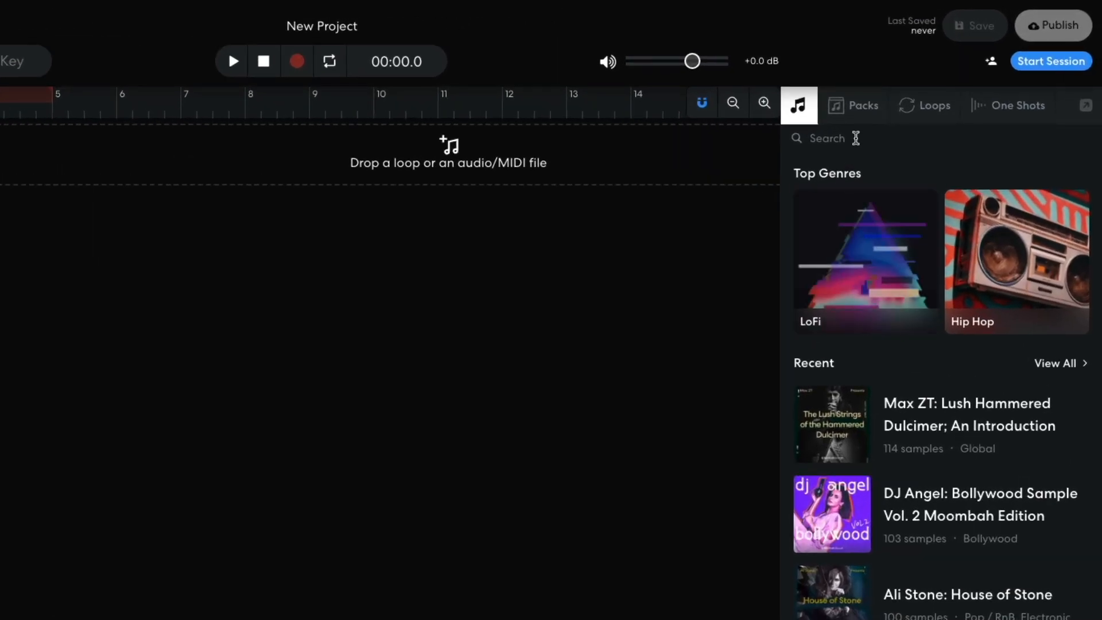
text(bassline house)
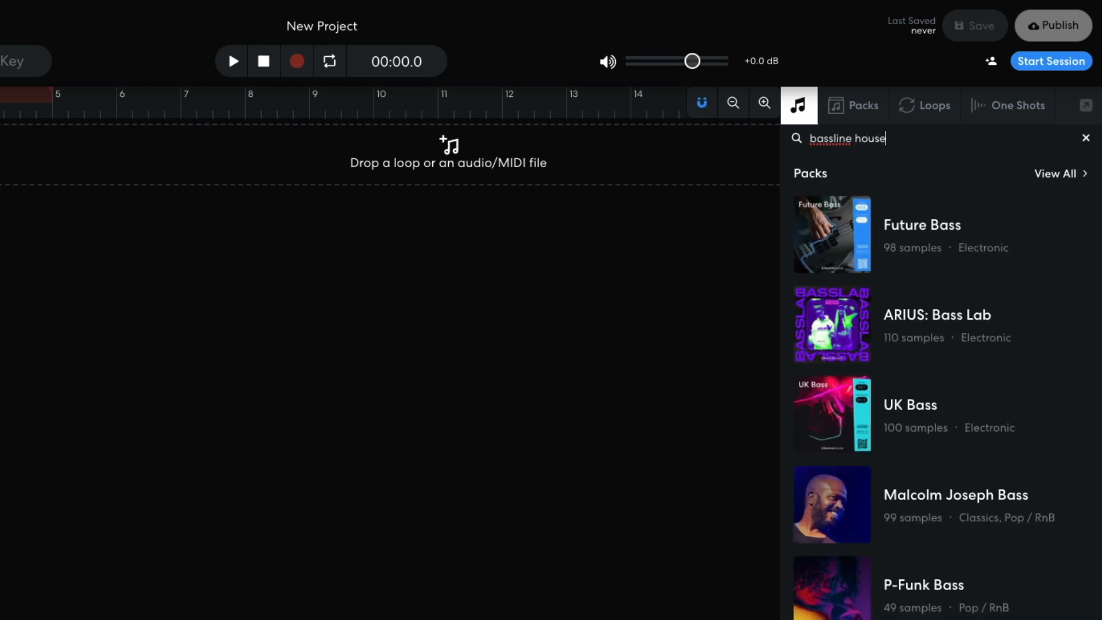
click(903, 227)
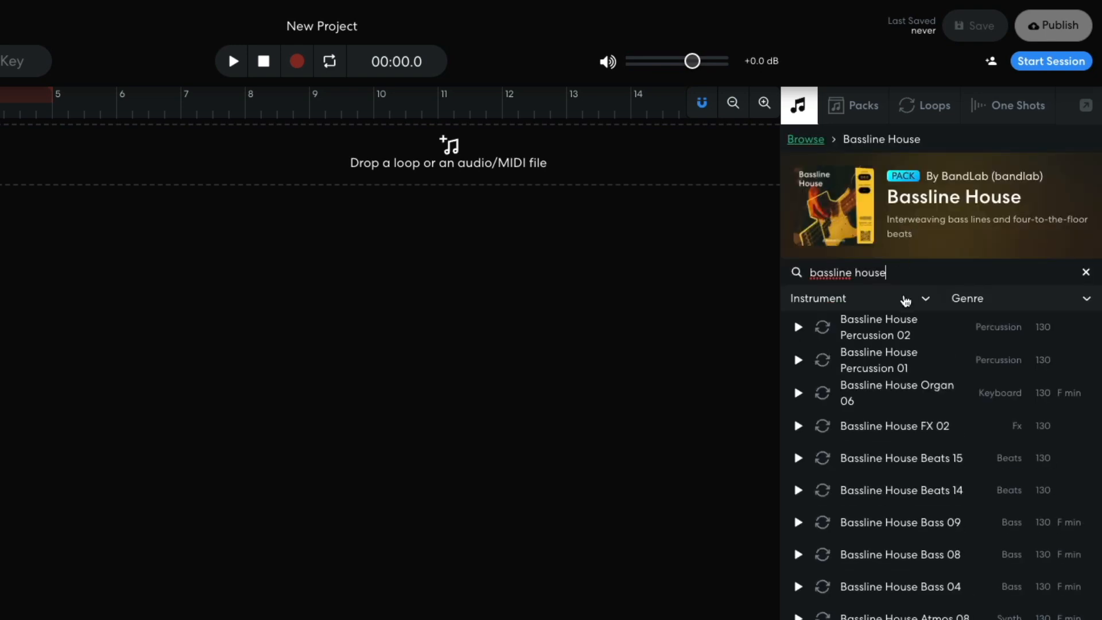
Step: Filter the pack to Beats and place the Bassline House Beats 01 loop on a new track at bar 1
click(905, 300)
click(916, 358)
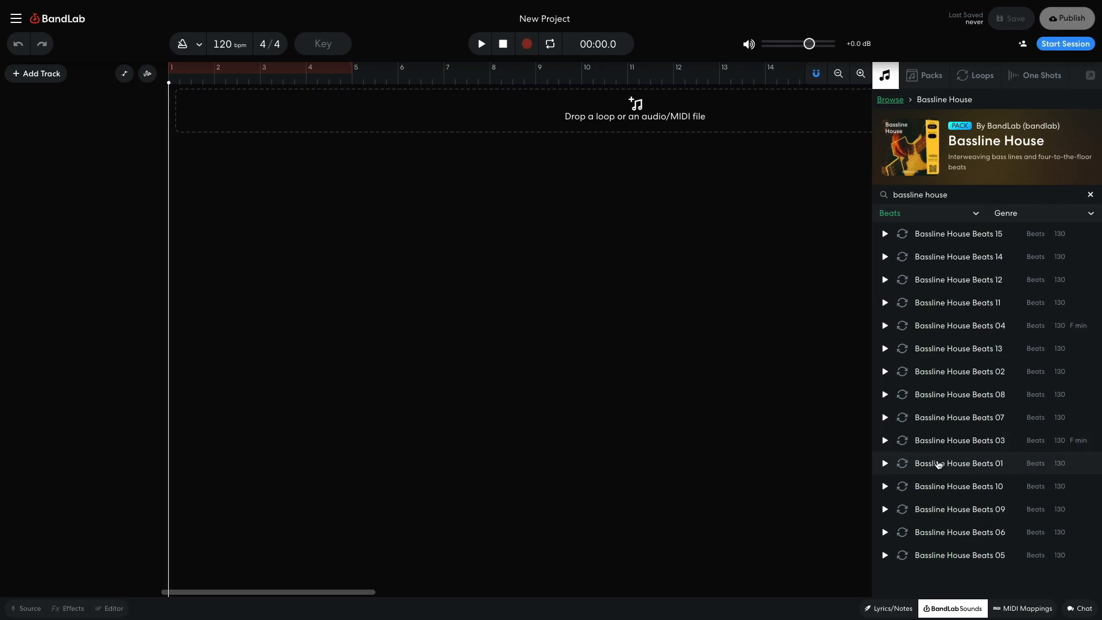
drag(938, 465, 209, 110)
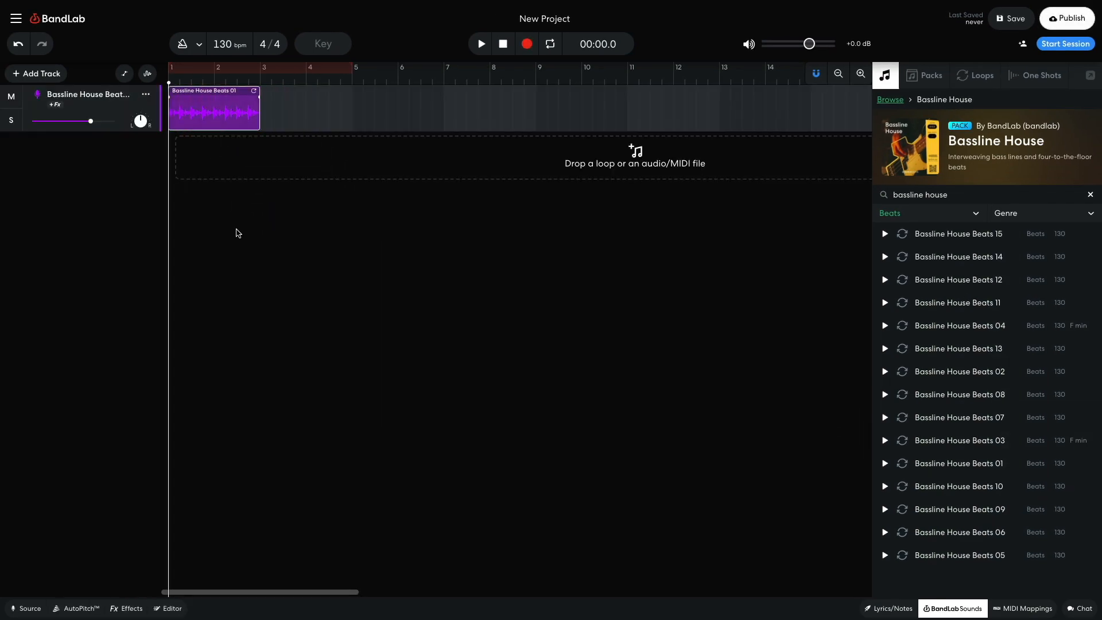
Step: Audition the beat loop and extend its region to bar 5 so that it repeats over four bars
key(space)
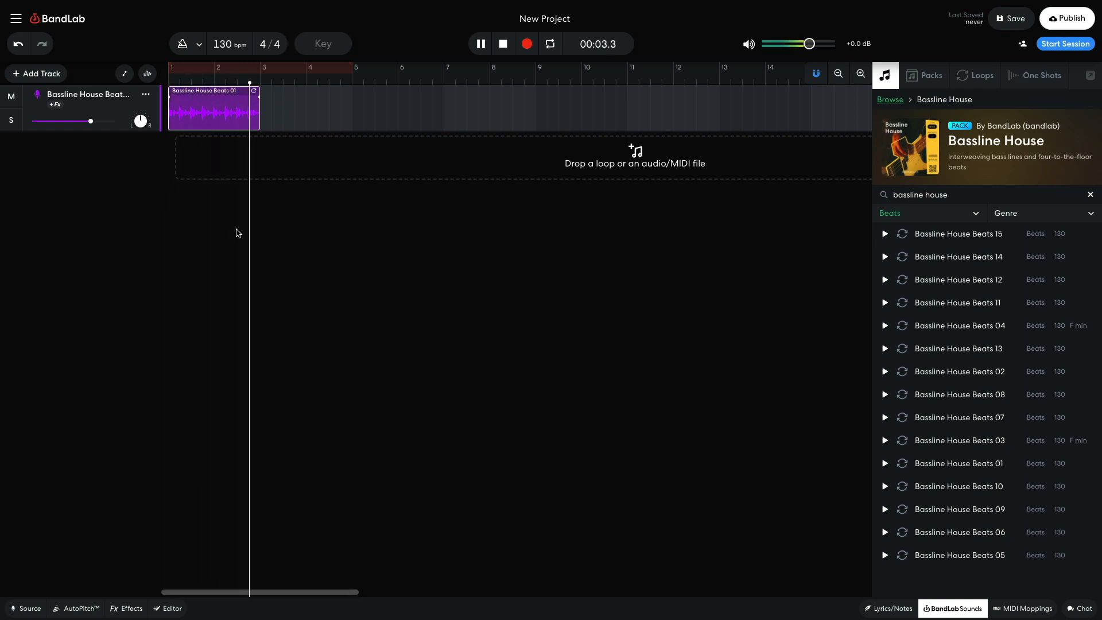
key(space)
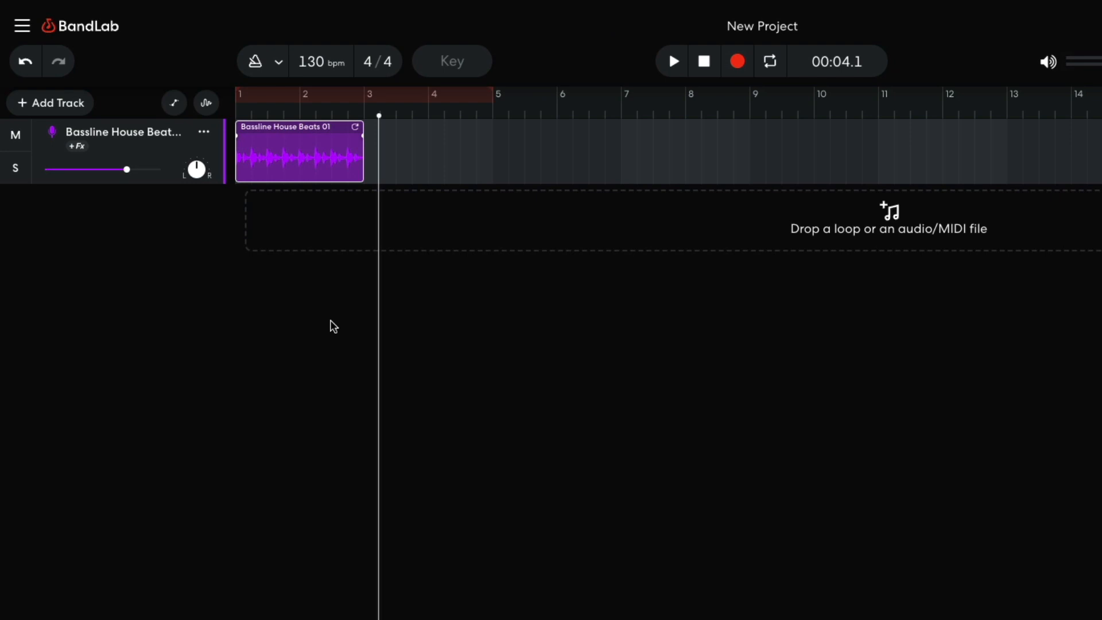
key(Return)
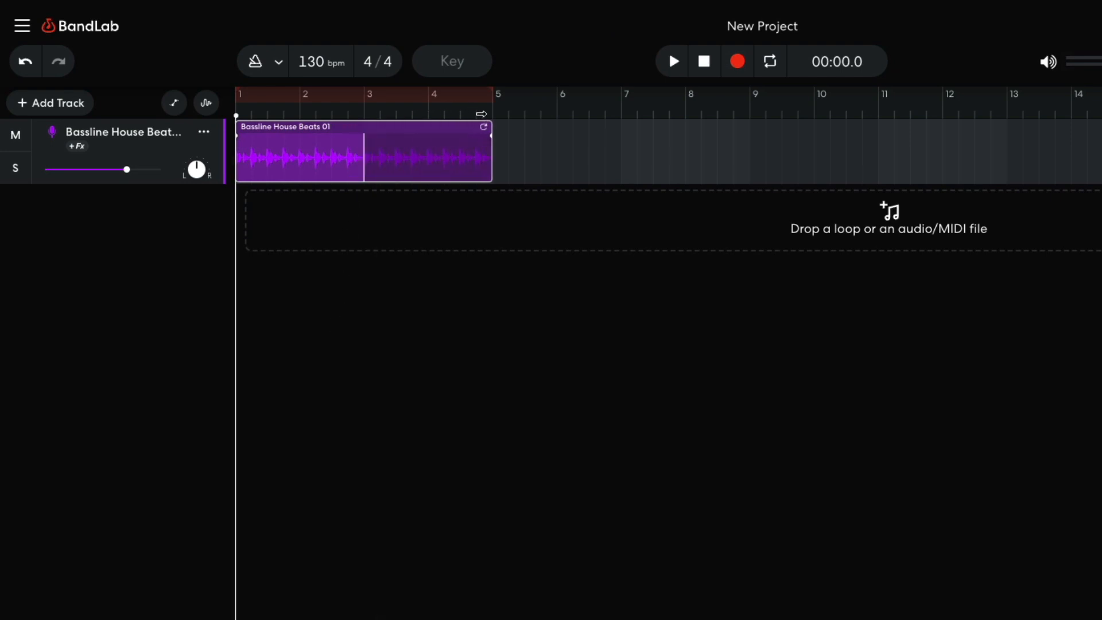
key(space)
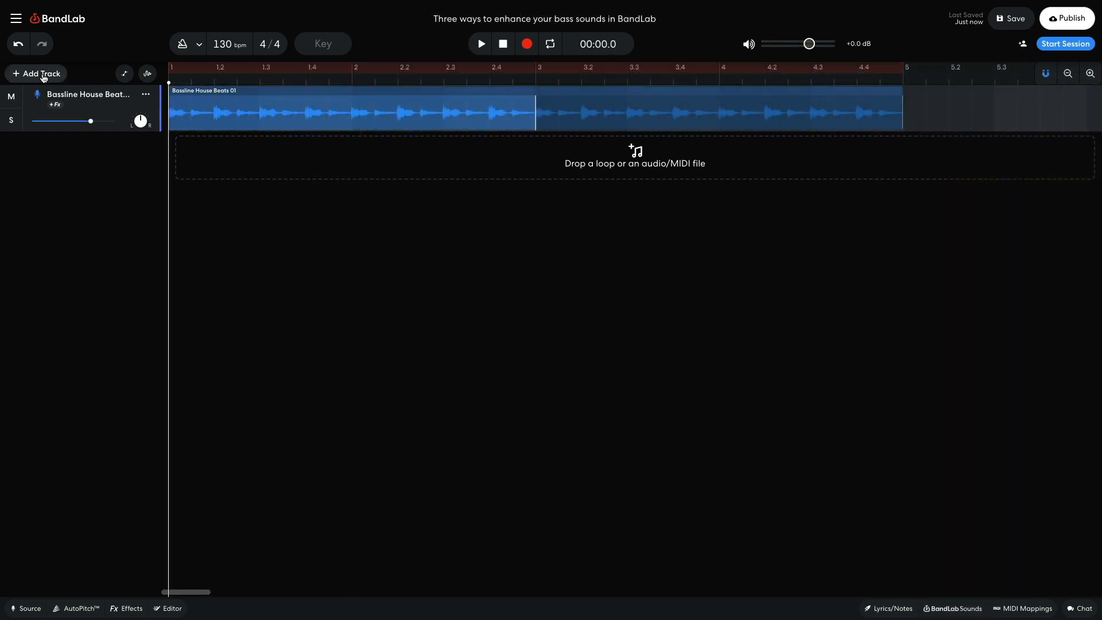
Step: Add a virtual instrument track and set its instrument to Deep House from the Synth Basses category
click(42, 75)
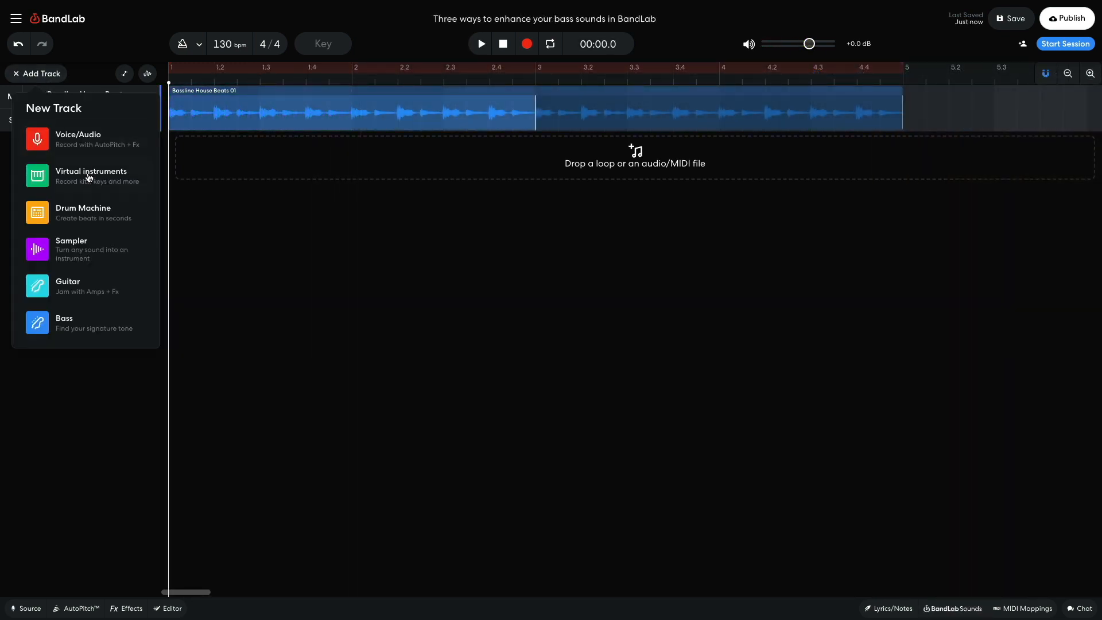
click(89, 178)
click(33, 610)
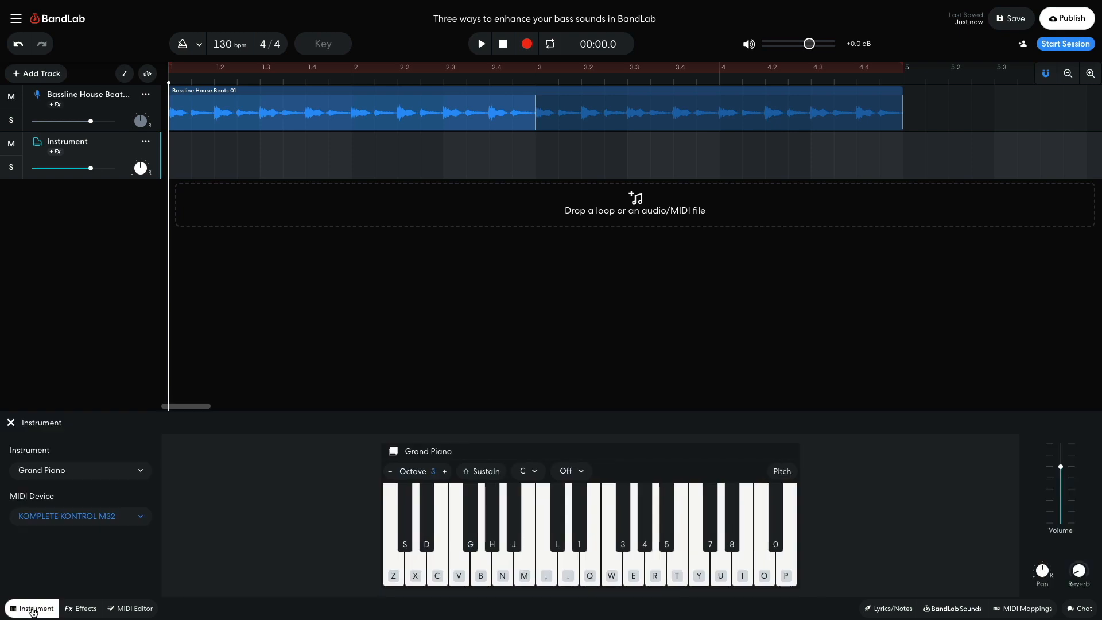
click(29, 476)
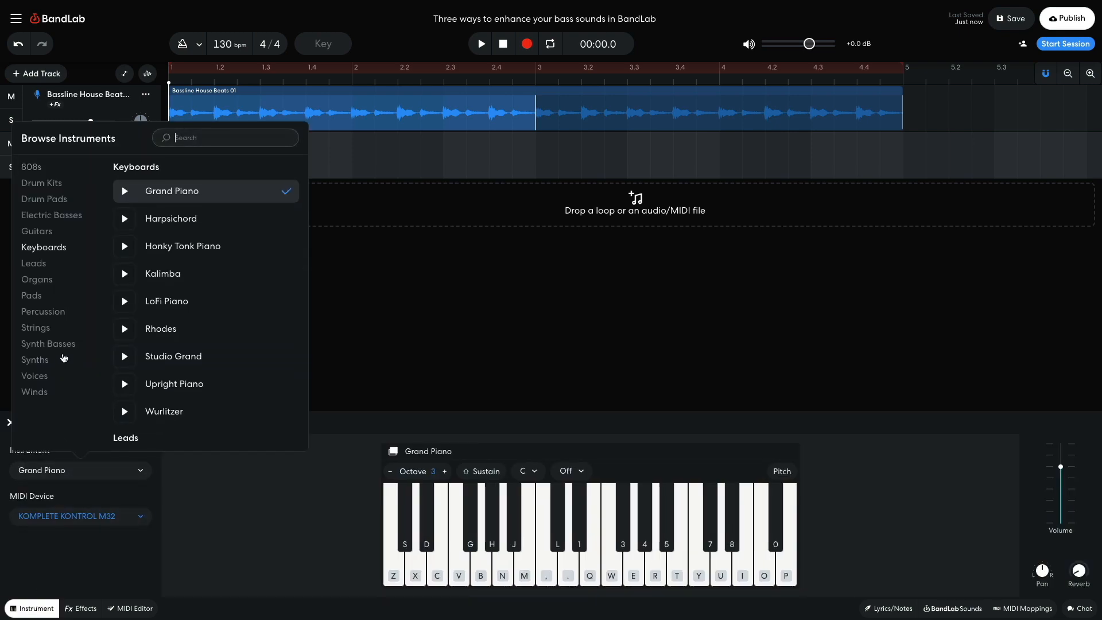
scroll(67, 349, down, 5)
click(67, 343)
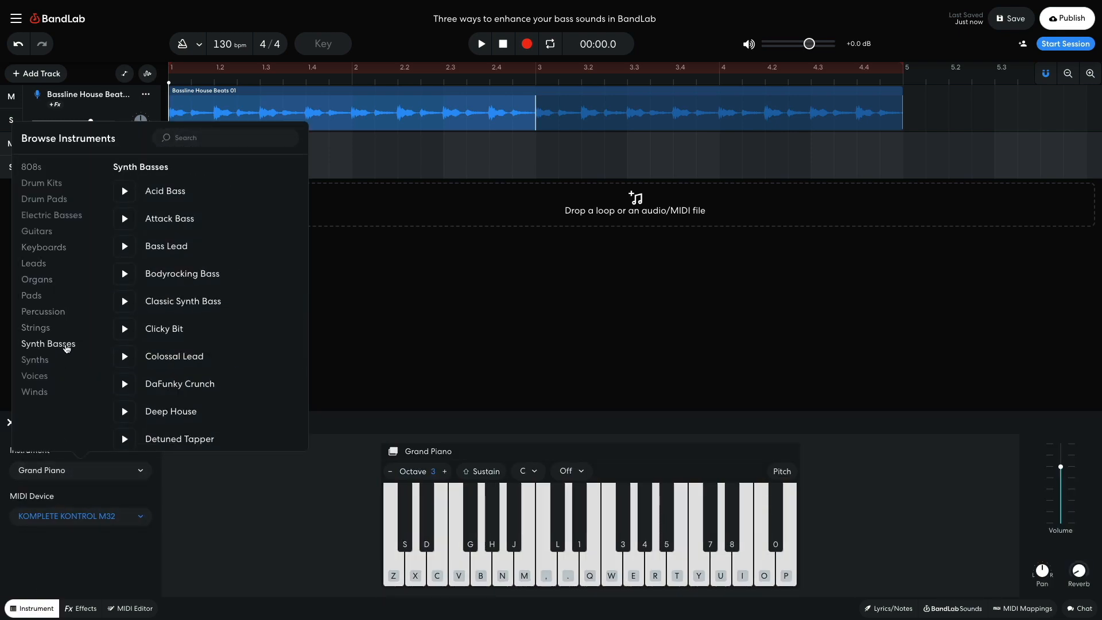
click(165, 412)
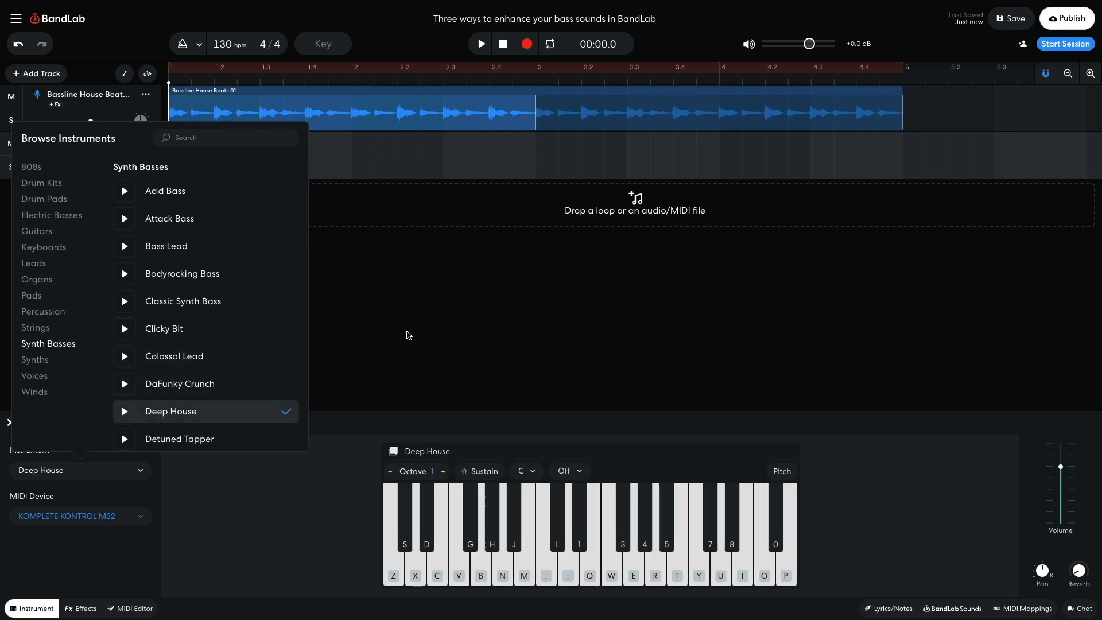
click(408, 334)
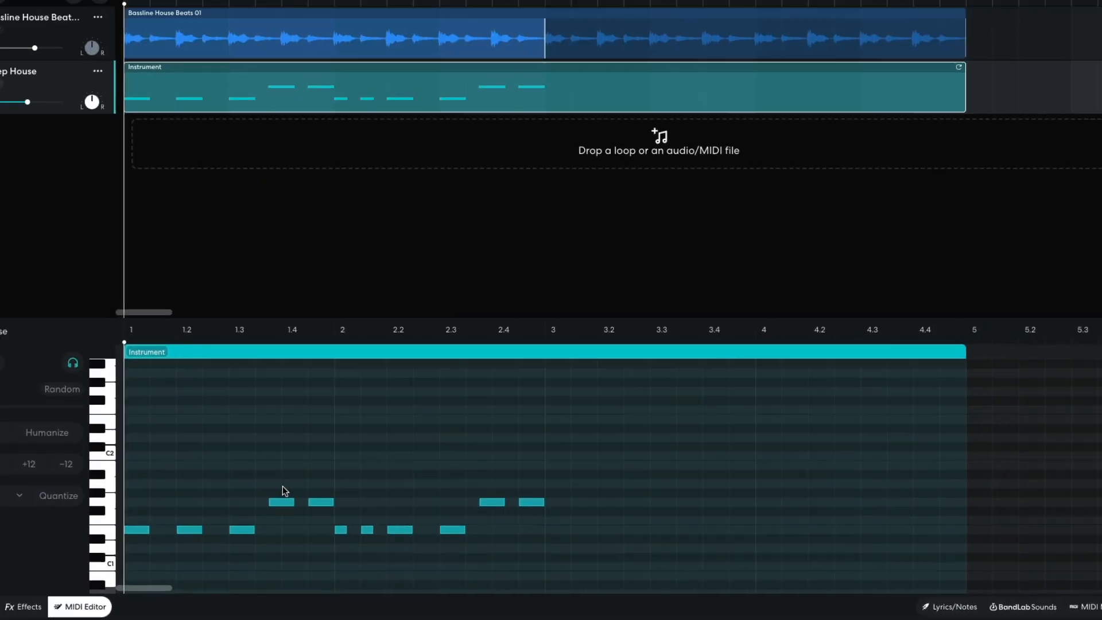
Step: Play back the two-bar Deep House bassline with the beat and return the playhead to the start
key(space)
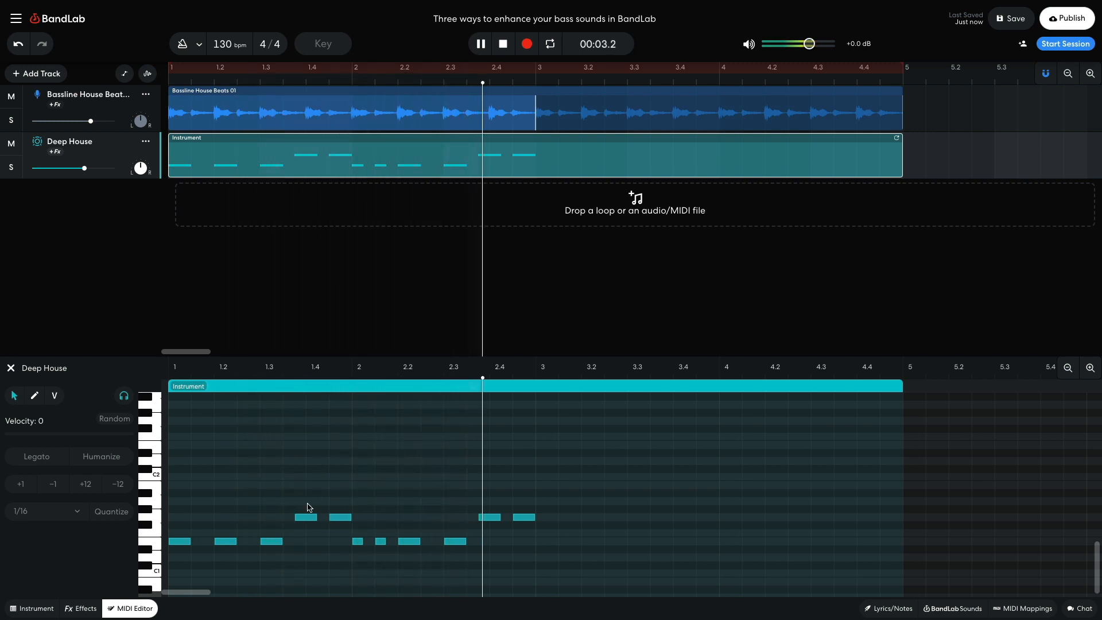
key(space)
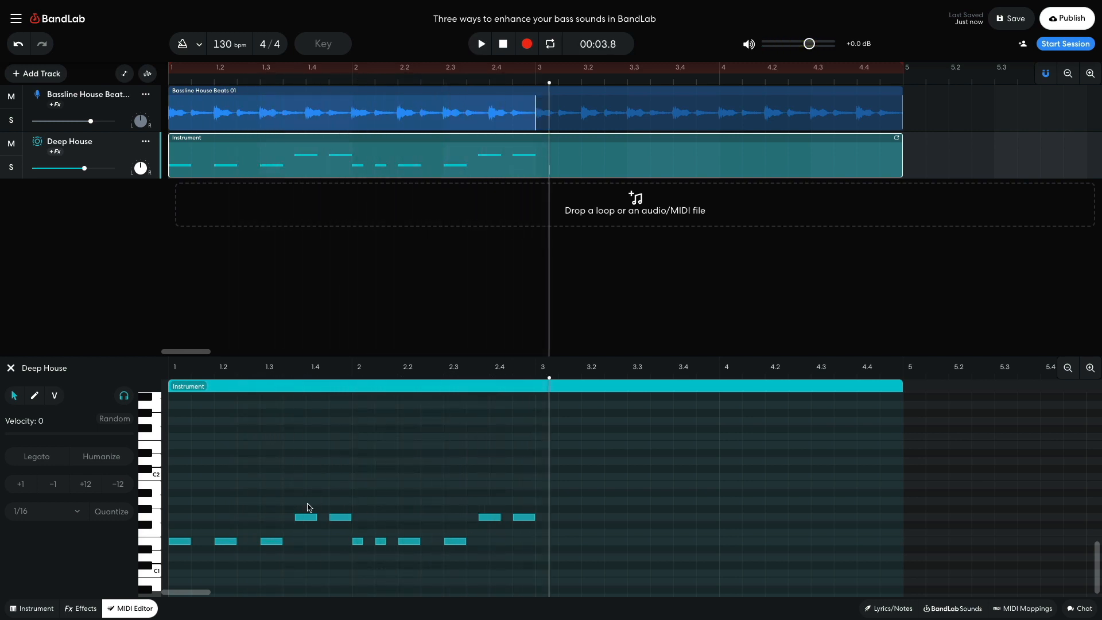
key(Return)
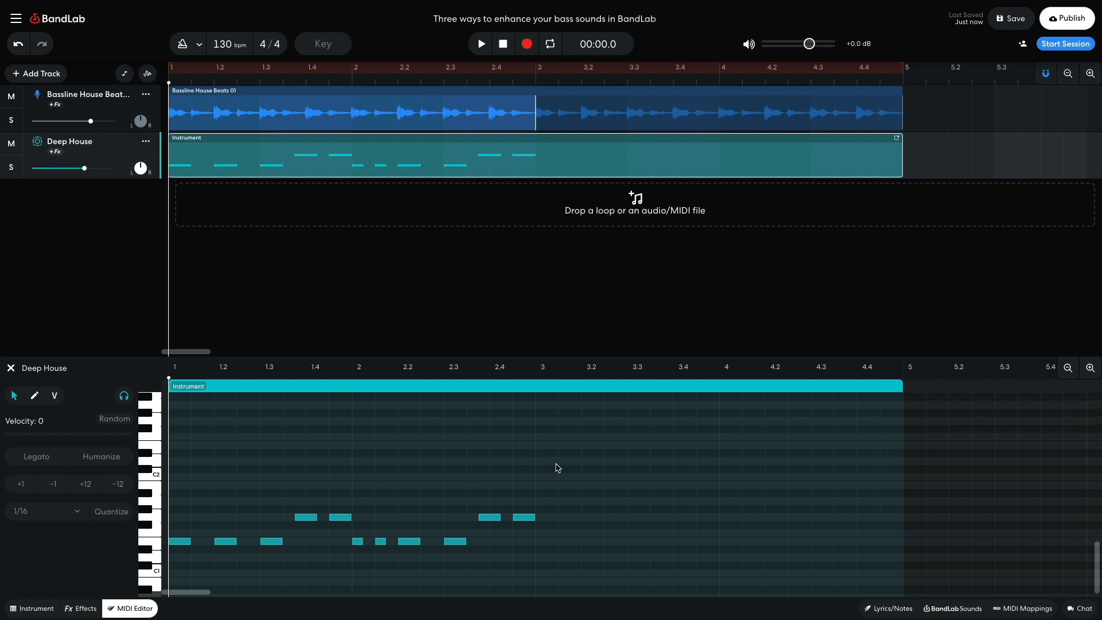
Step: Copy the two-bar note pattern of the bassline to bar 3 and play back the four-bar section
drag(591, 462, 546, 550)
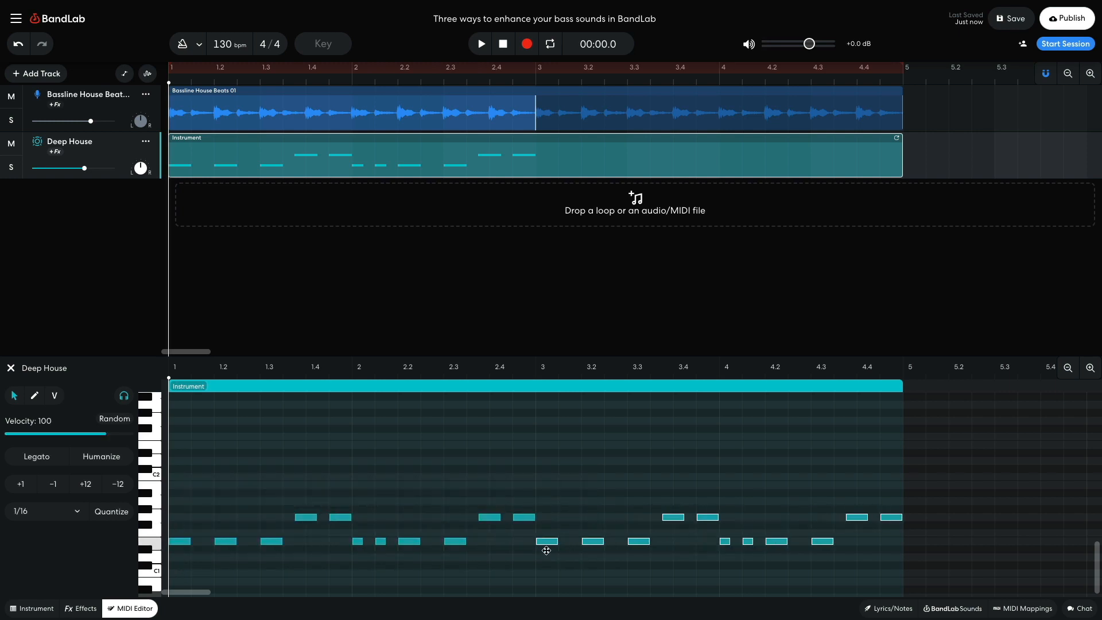
key(space)
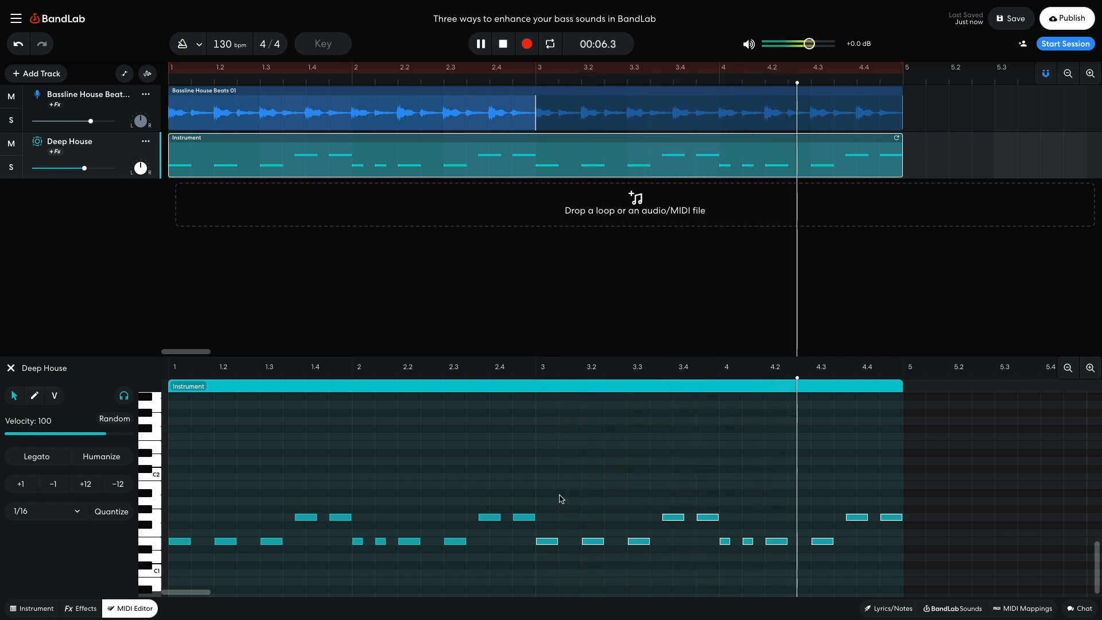
key(space)
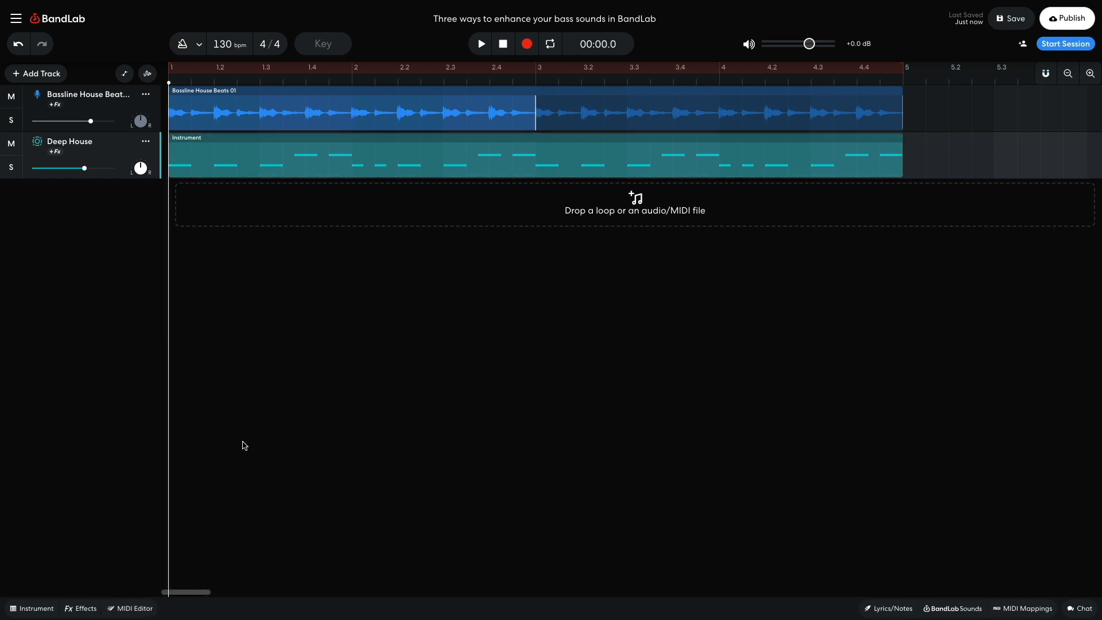
Step: Add a Multi Filter effect from the Tone category to the Deep House track
click(86, 610)
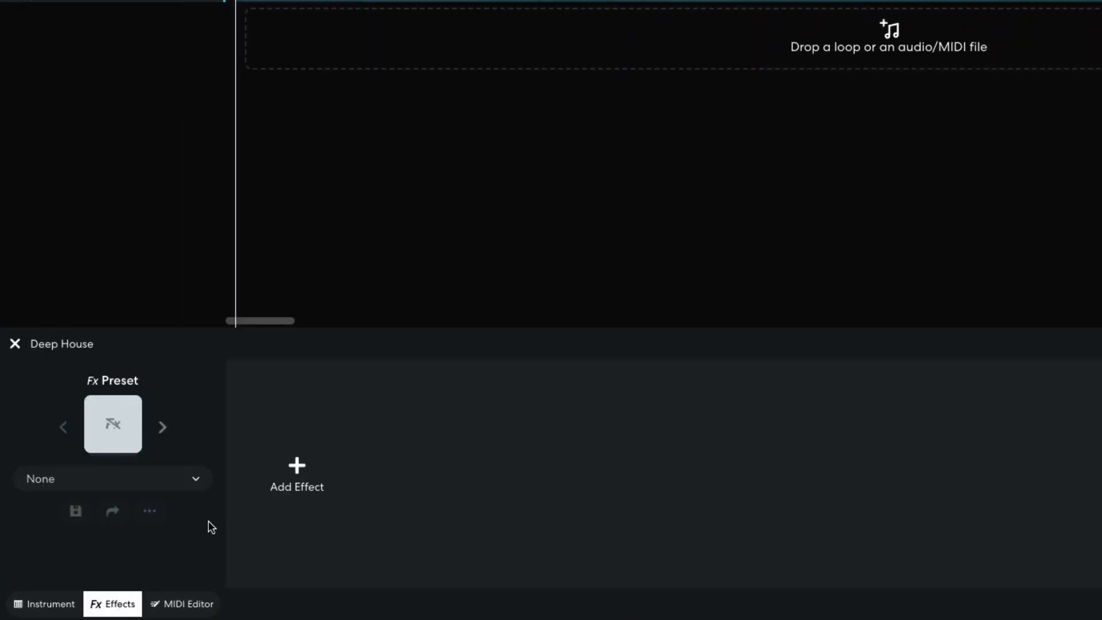
click(296, 475)
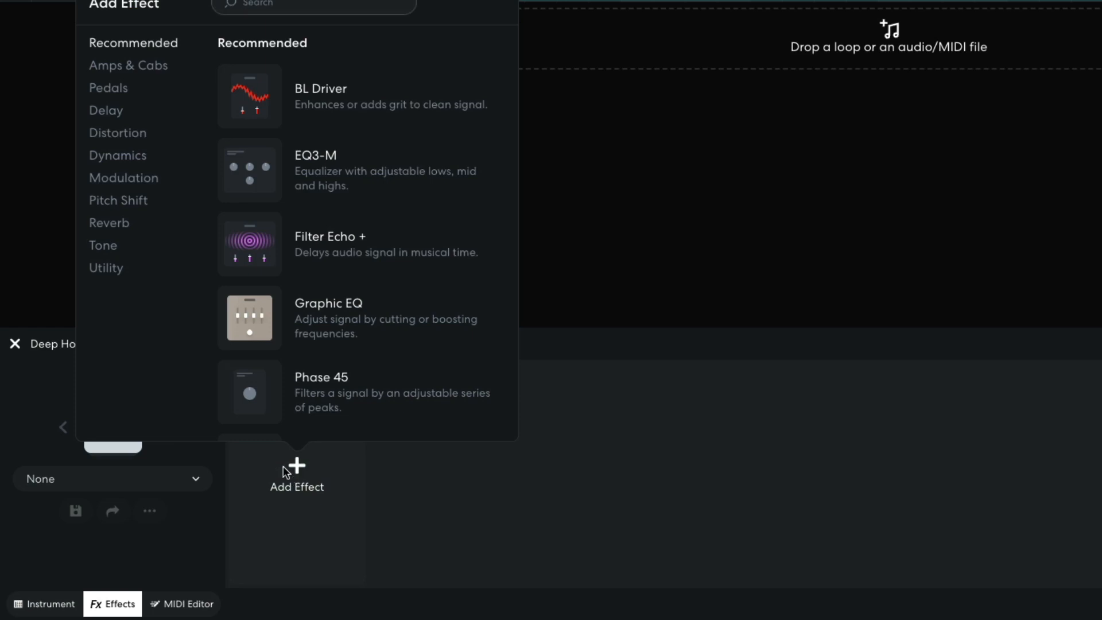
click(107, 251)
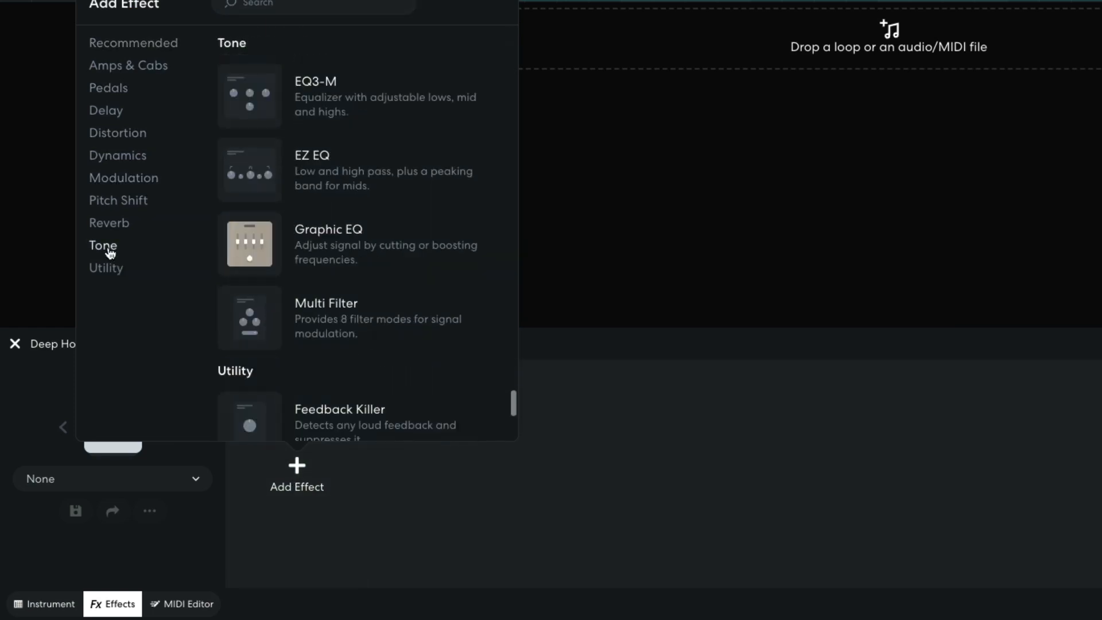
click(255, 310)
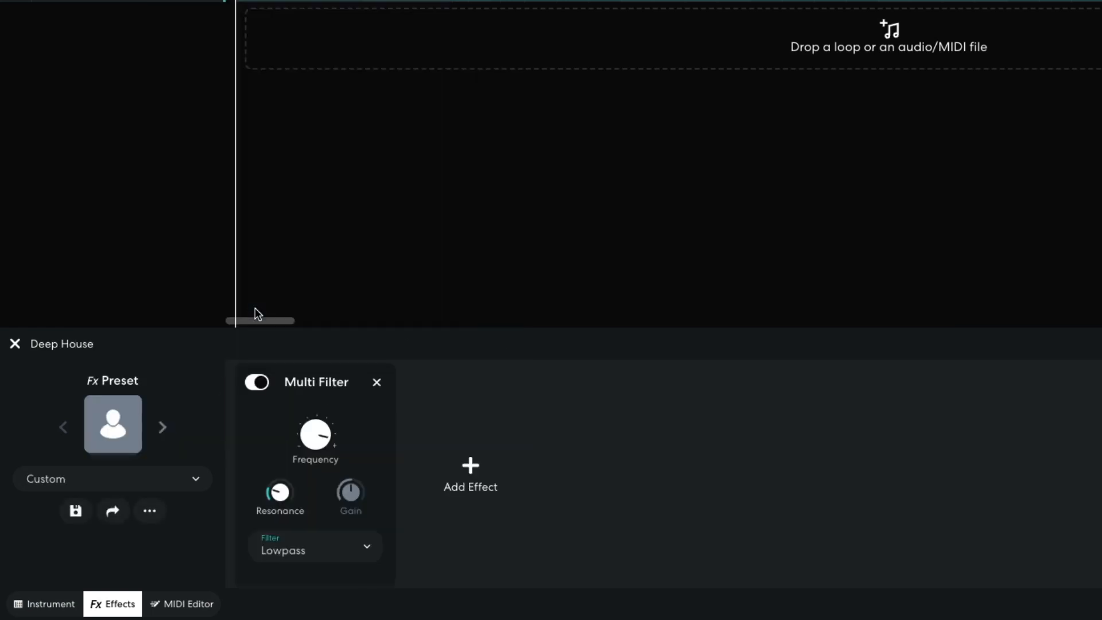
Step: Lower the Multi Filter's frequency and raise its resonance, playing back the bassline to judge the changes
mouse_move(310, 462)
key(space)
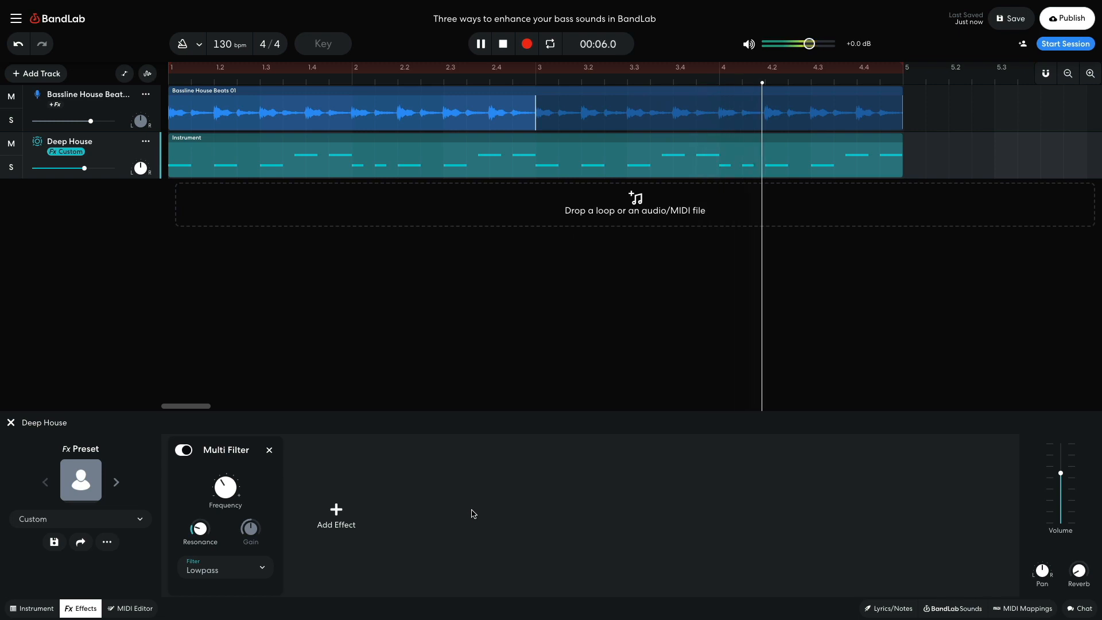
key(space)
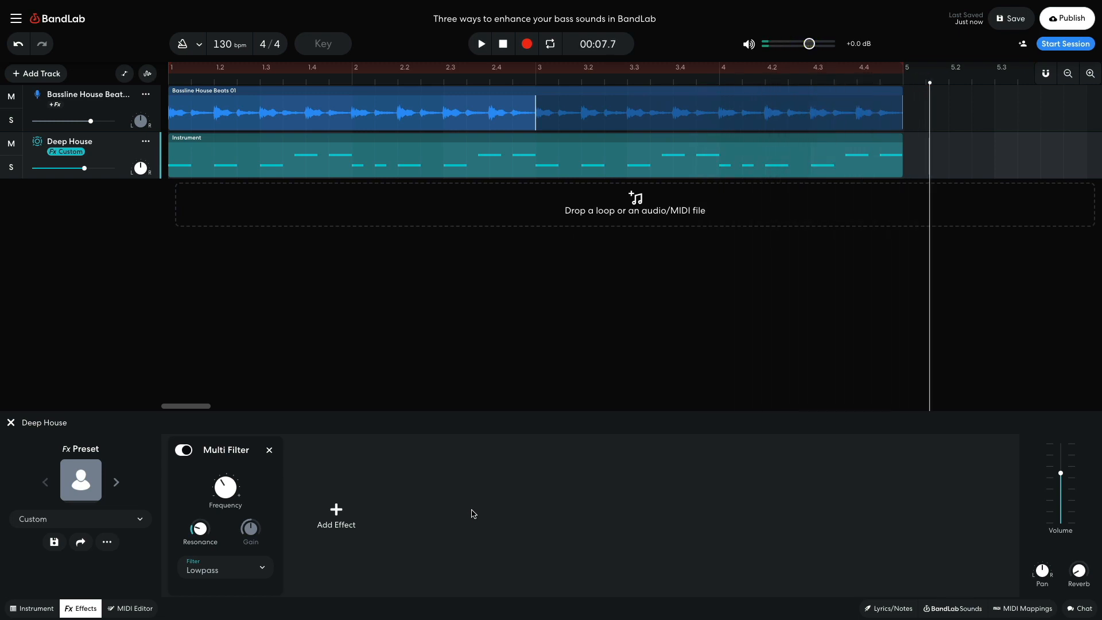
key(Return)
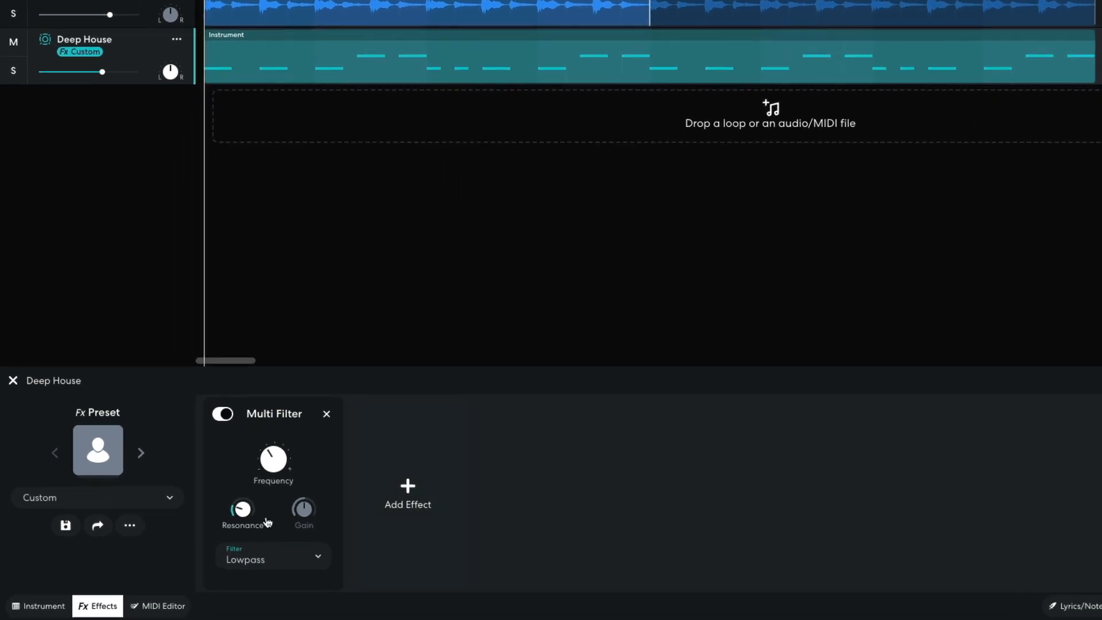
mouse_move(199, 529)
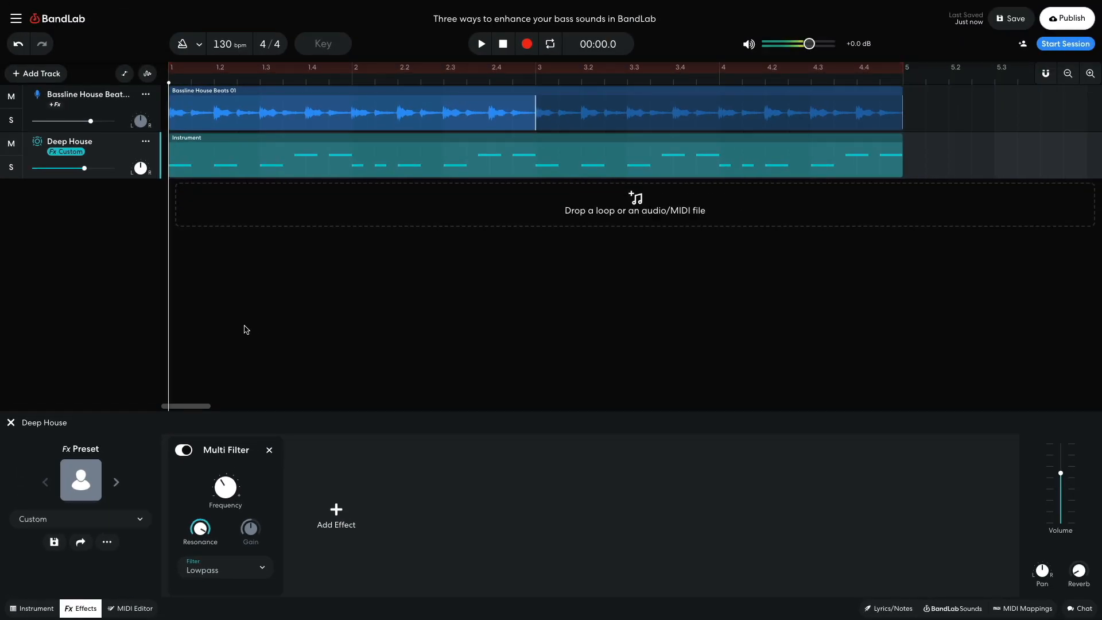
key(space)
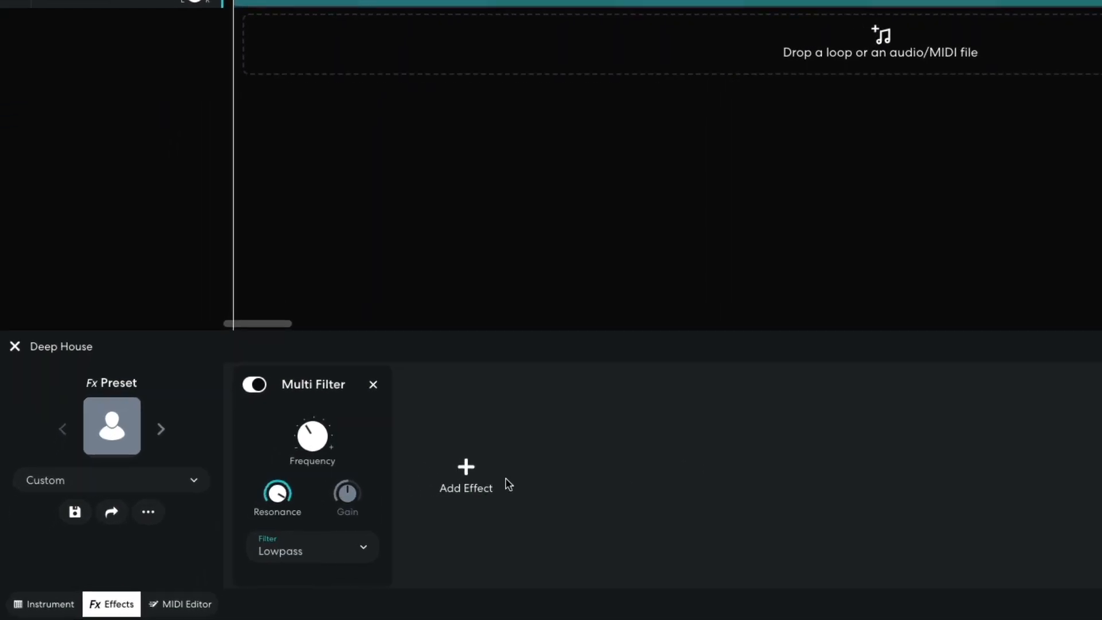
Step: Add a Bitcrusher effect from the Distortion category after the Multi Filter on the Deep House track
click(340, 517)
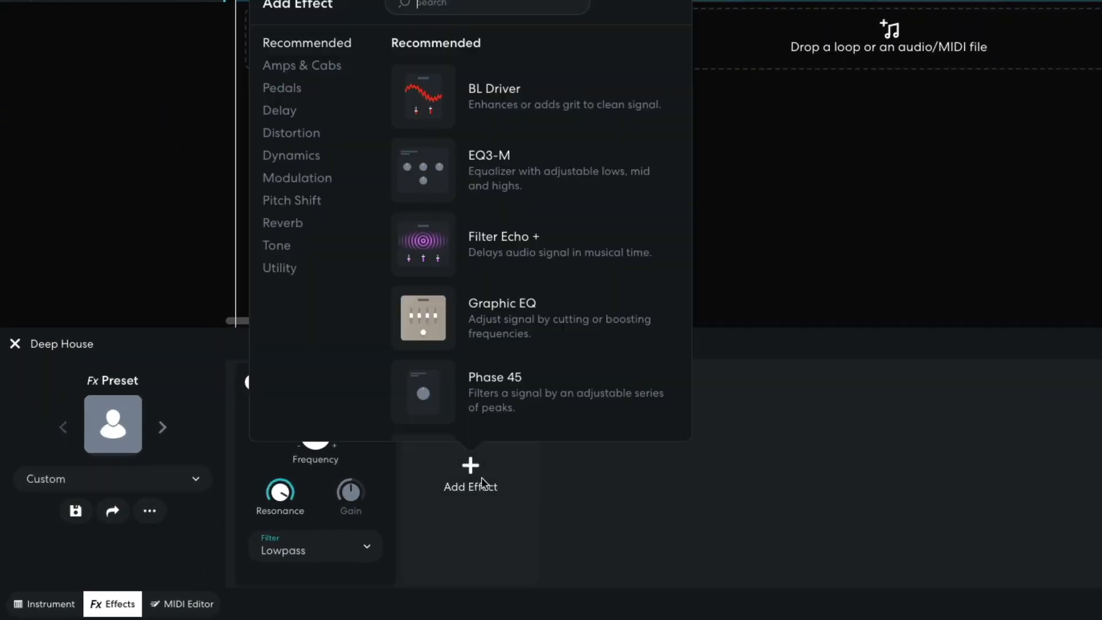
click(308, 138)
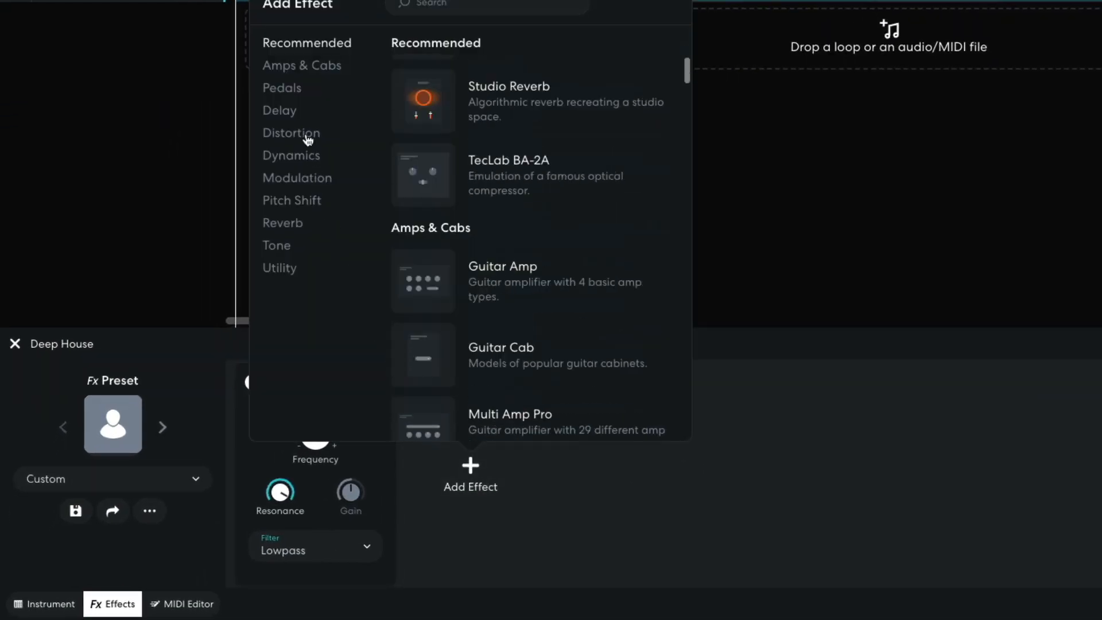
click(426, 99)
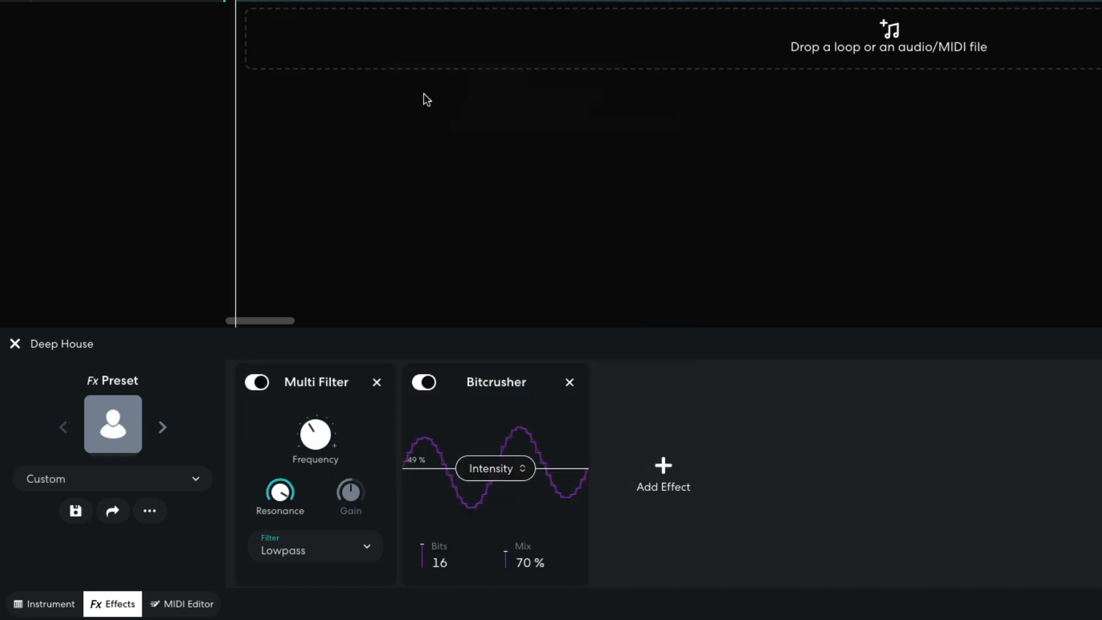
Step: Lower the Bitcrusher's intensity to 25 % on the Deep House track and play back the bassline
drag(490, 471, 492, 491)
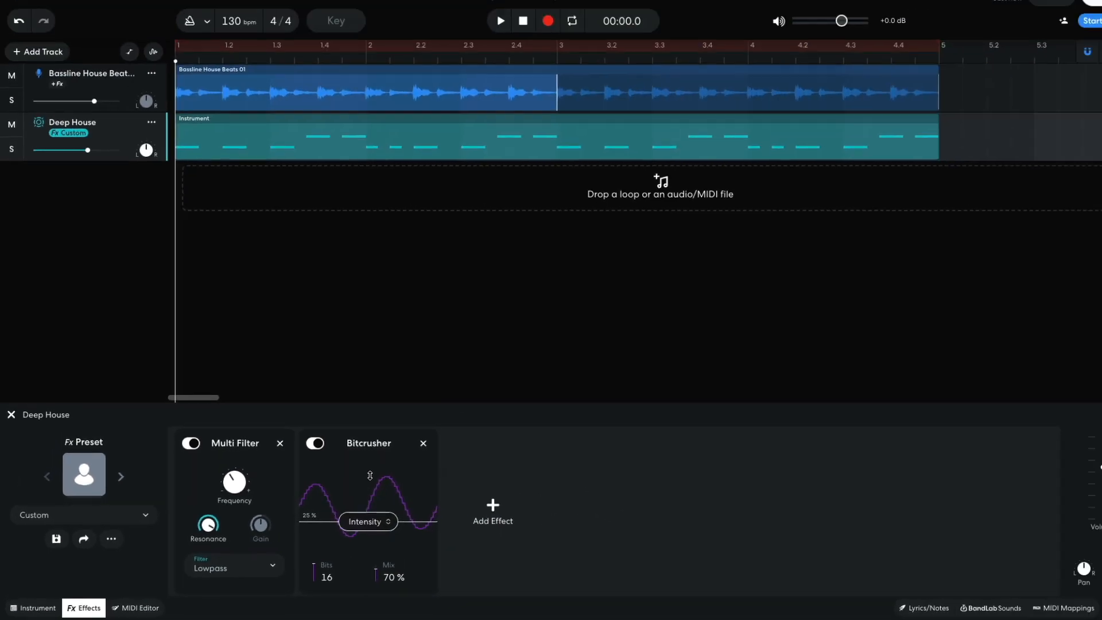
key(space)
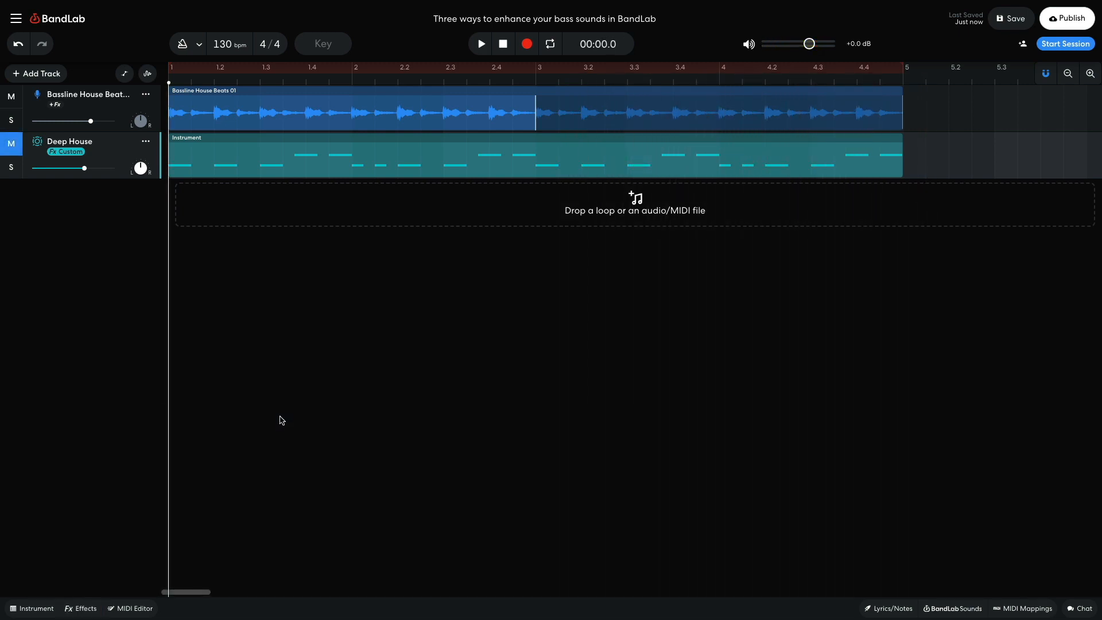
Step: Add a new instrument track and load the Sine Bass sound from the Synth Basses category
click(23, 74)
click(80, 173)
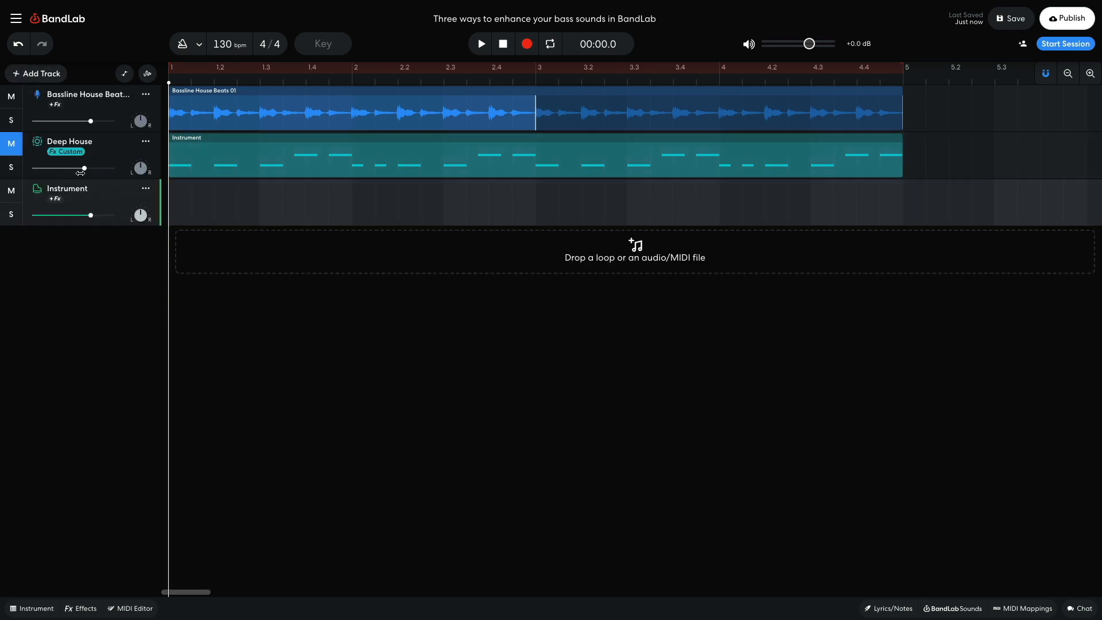
click(33, 609)
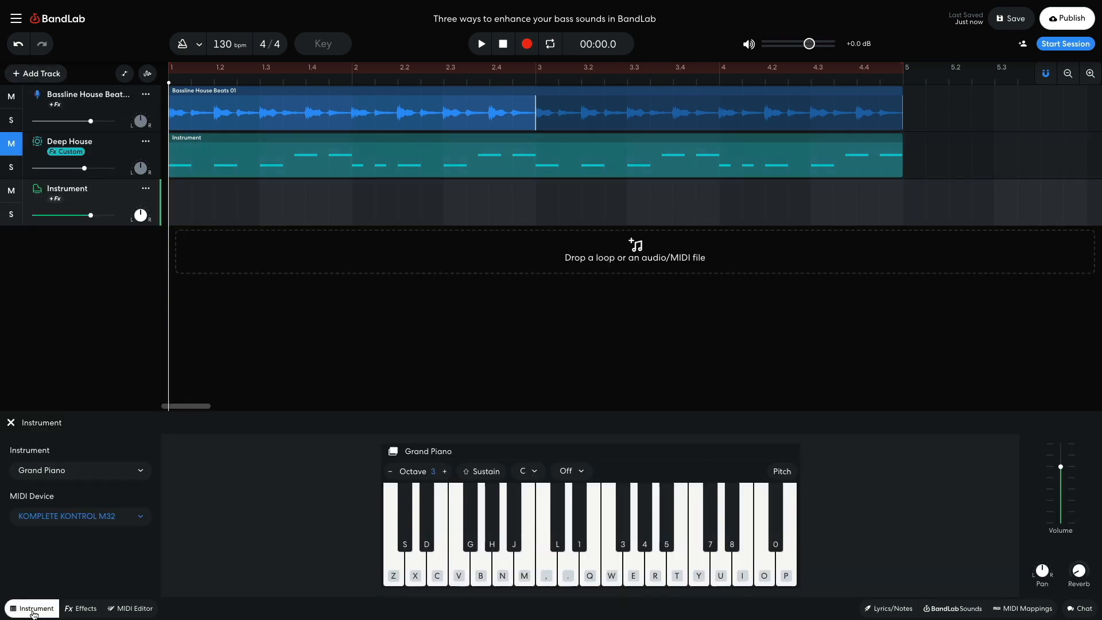
click(71, 472)
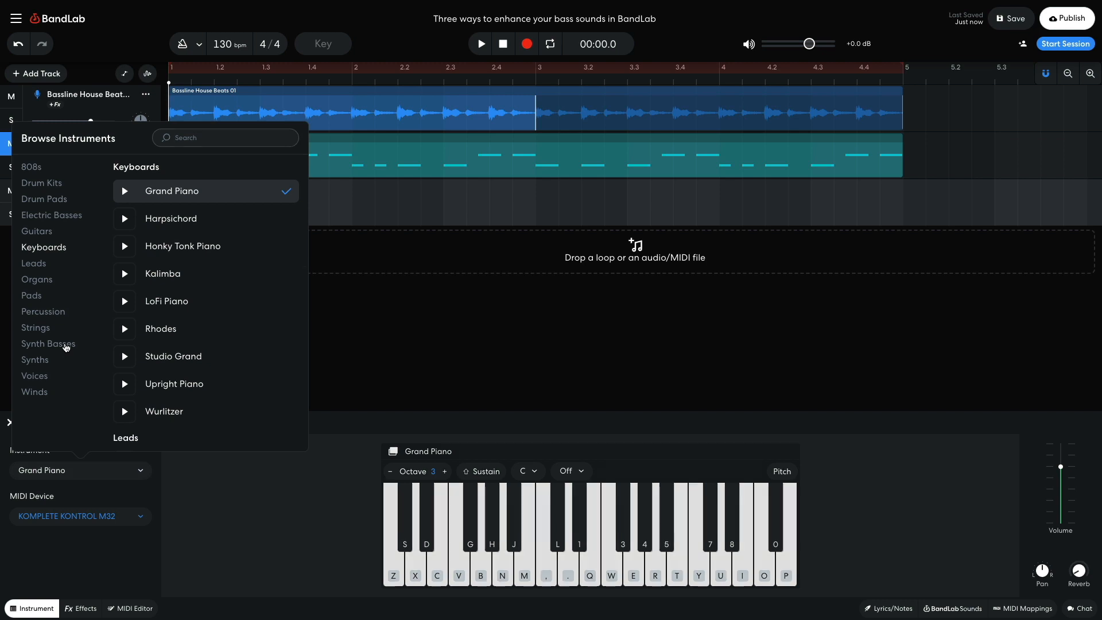
click(66, 345)
scroll(211, 330, down, 10)
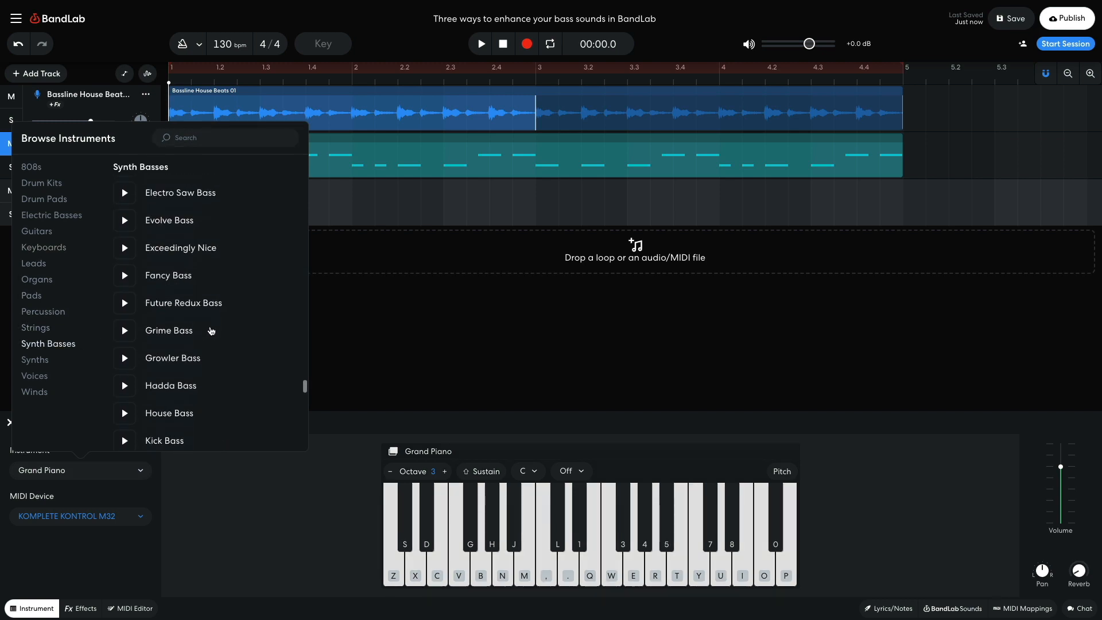
scroll(211, 331, down, 5)
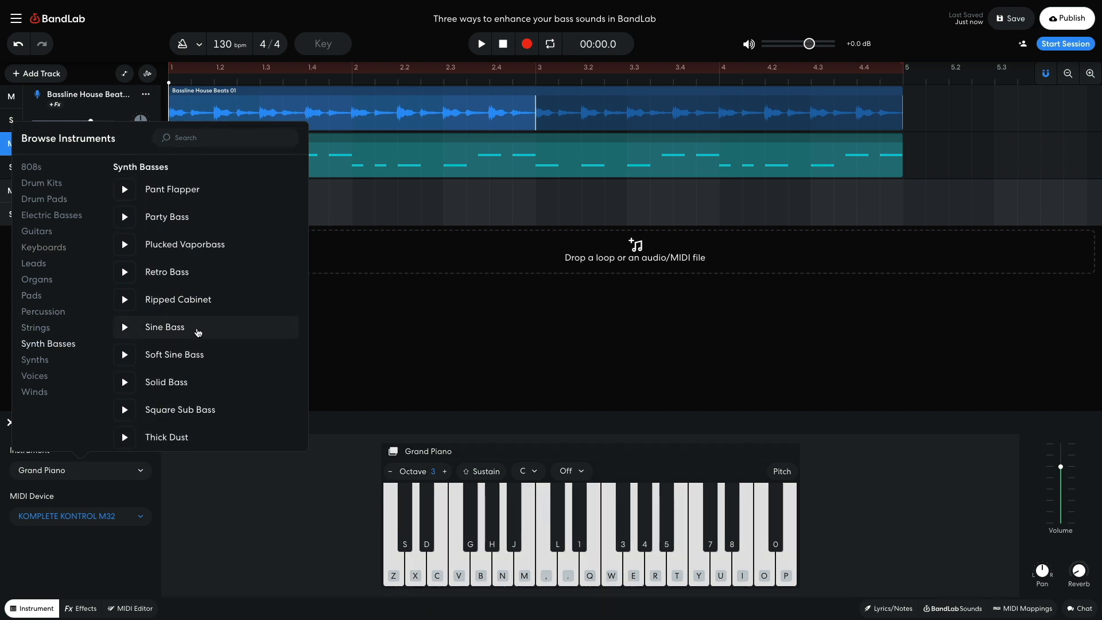
click(193, 333)
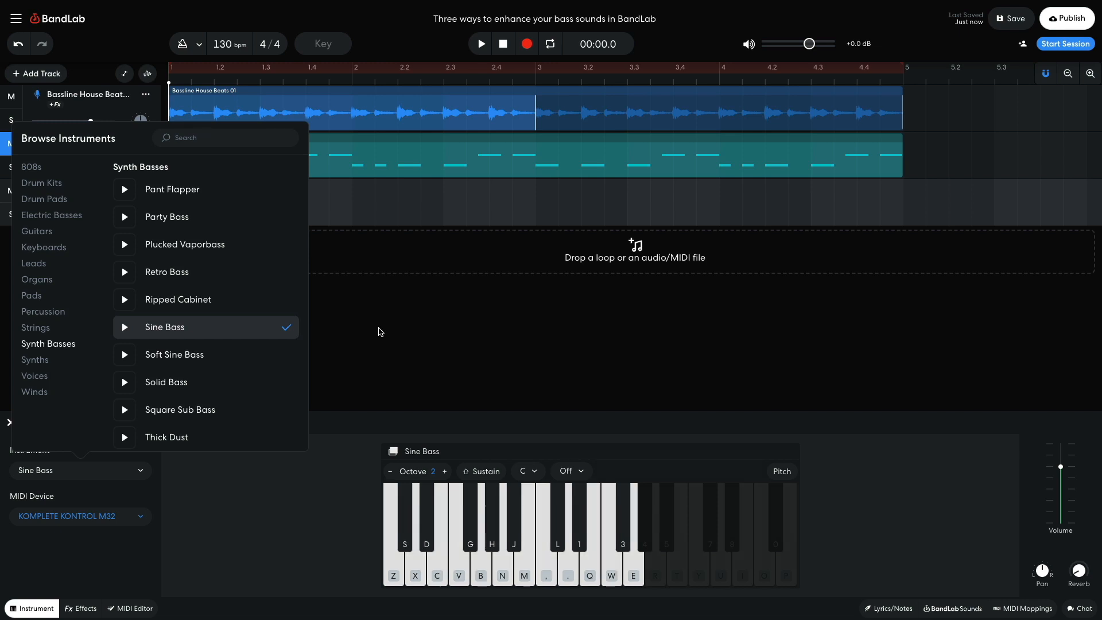
click(378, 331)
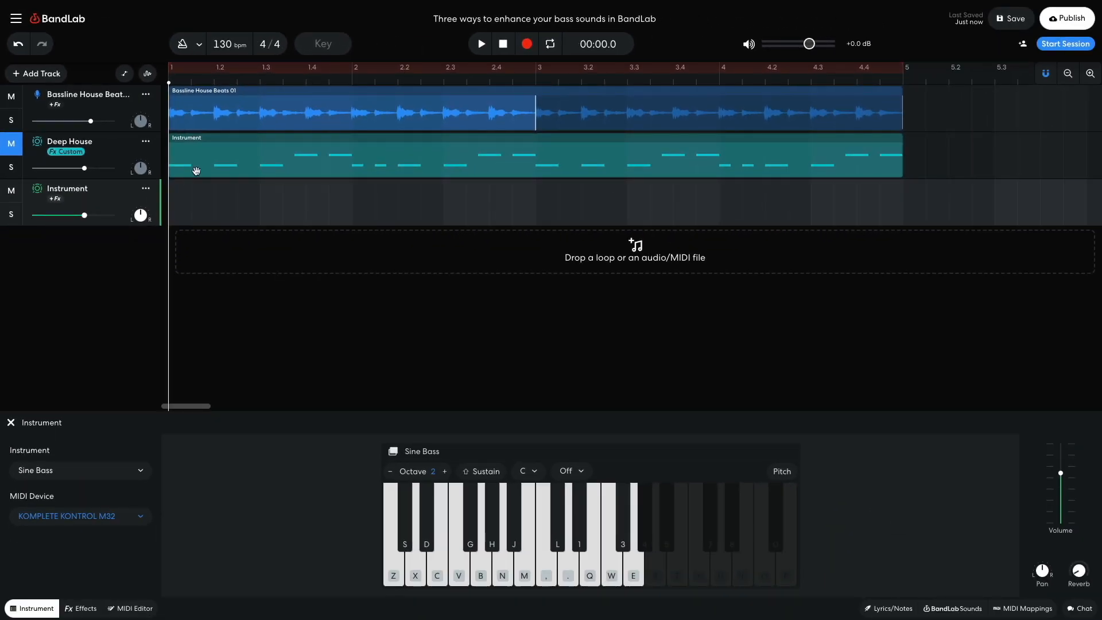
Step: Copy the Deep House bassline region to the start of the Sine Bass track and play it back
drag(196, 171, 195, 195)
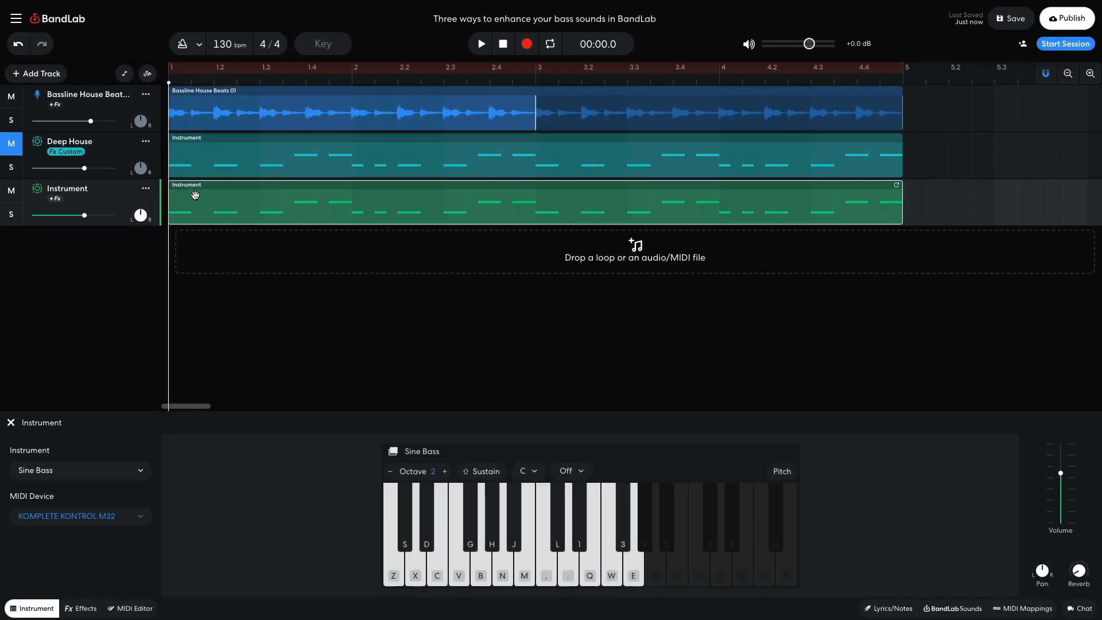
key(space)
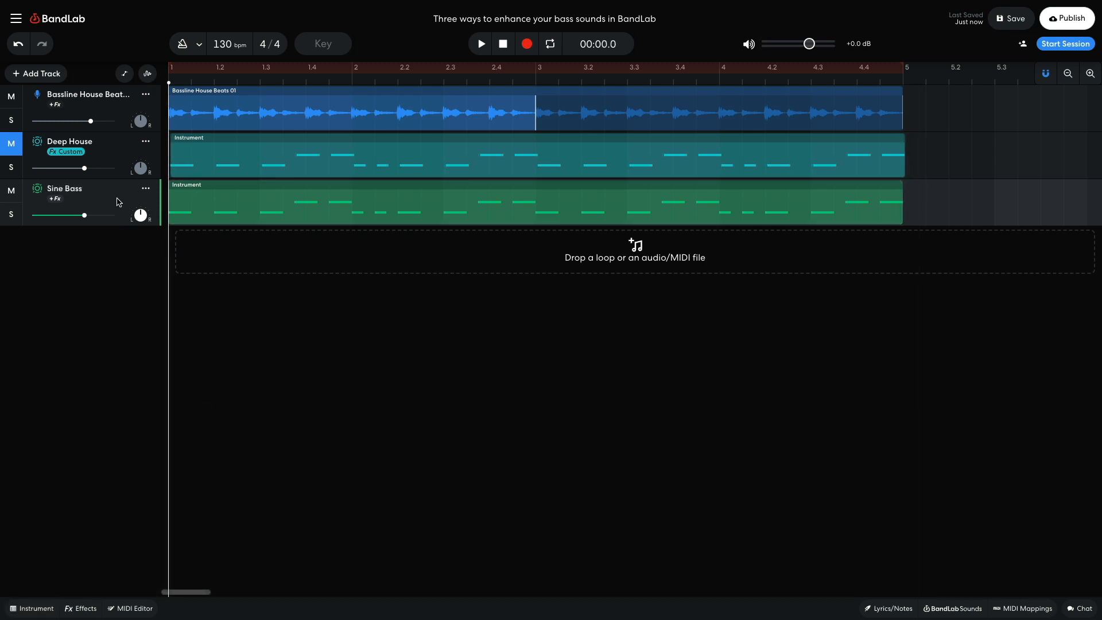
Step: Duplicate the Sine Bass track and change the copy's instrument to Marimba from the Percussion category
right_click(119, 202)
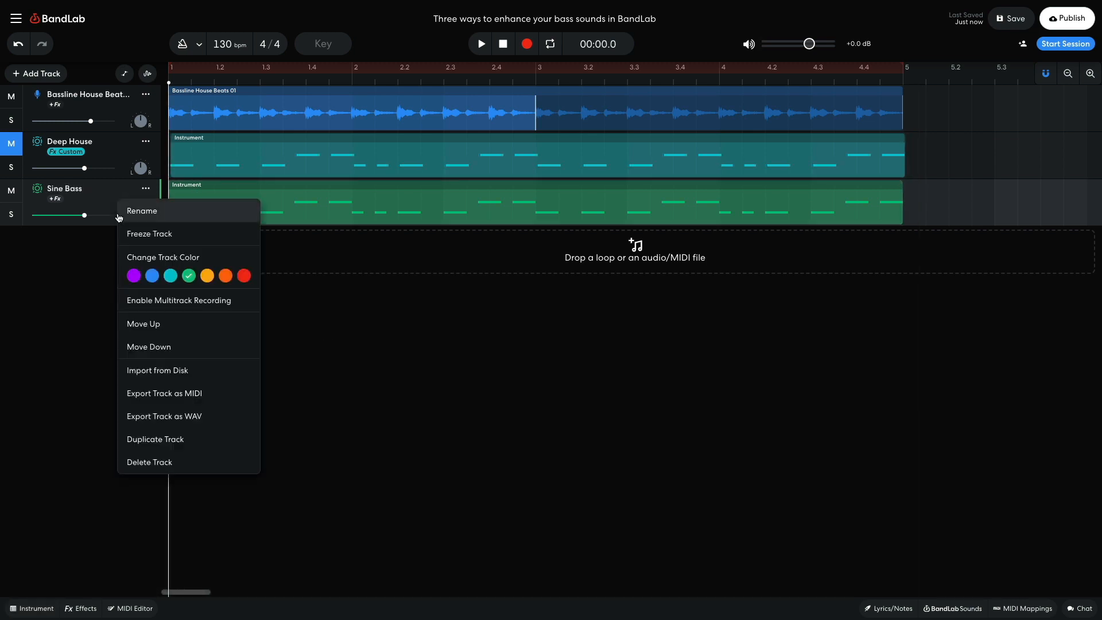
click(160, 439)
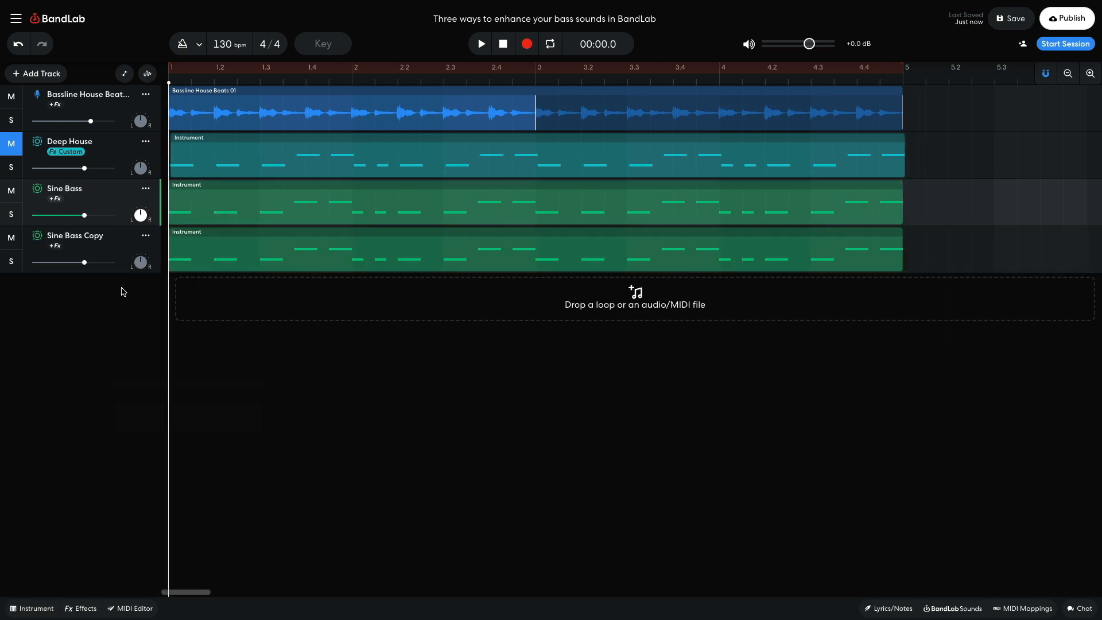
click(124, 247)
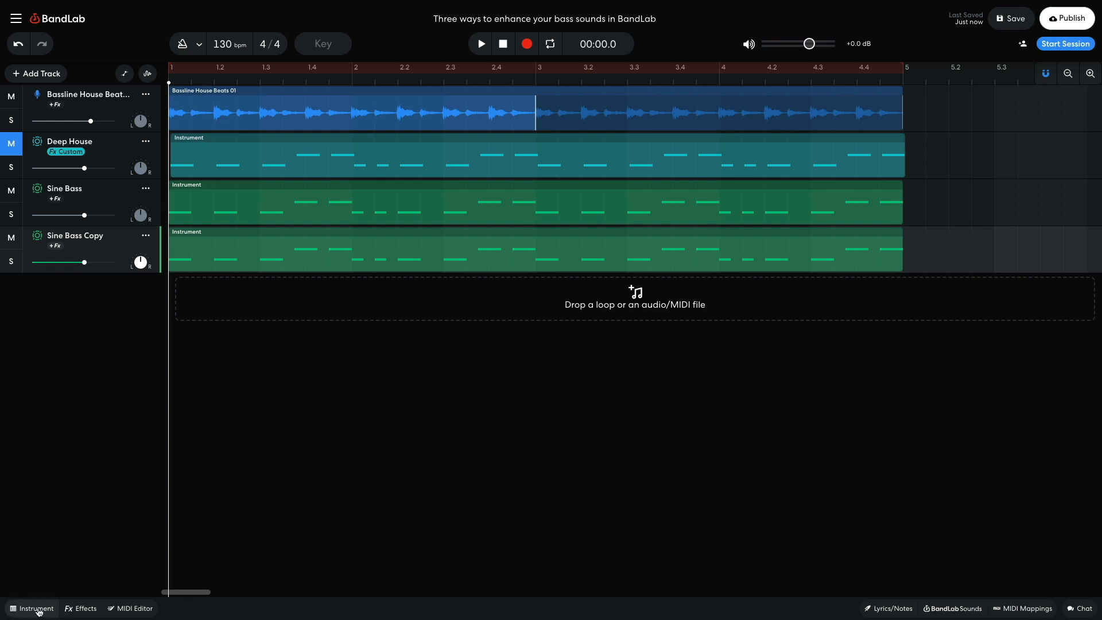
click(36, 607)
click(63, 472)
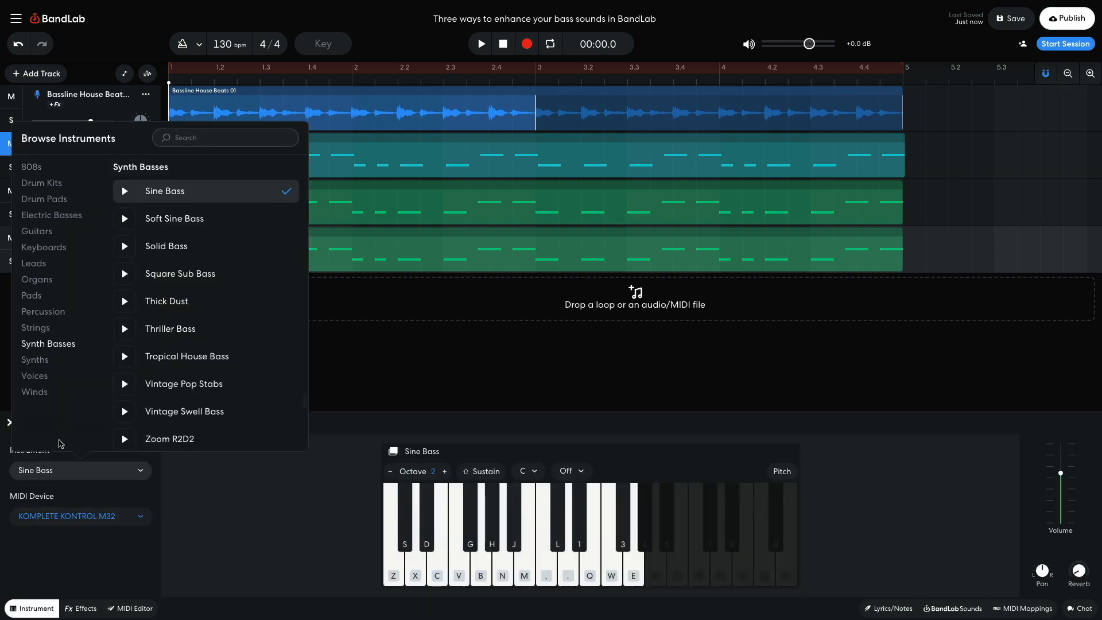
click(60, 312)
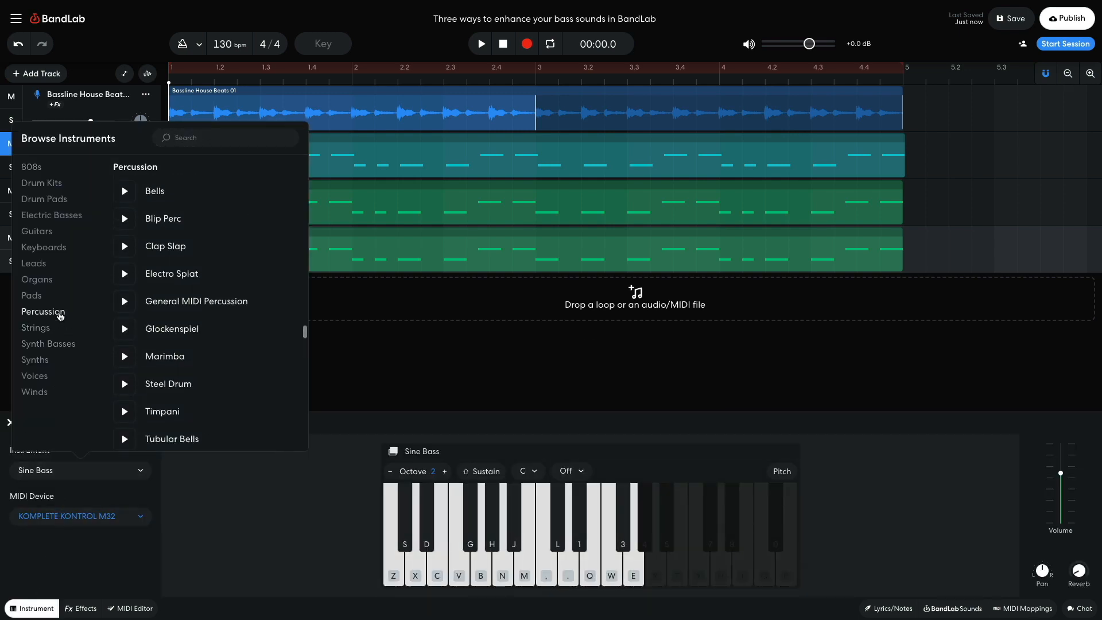
click(169, 357)
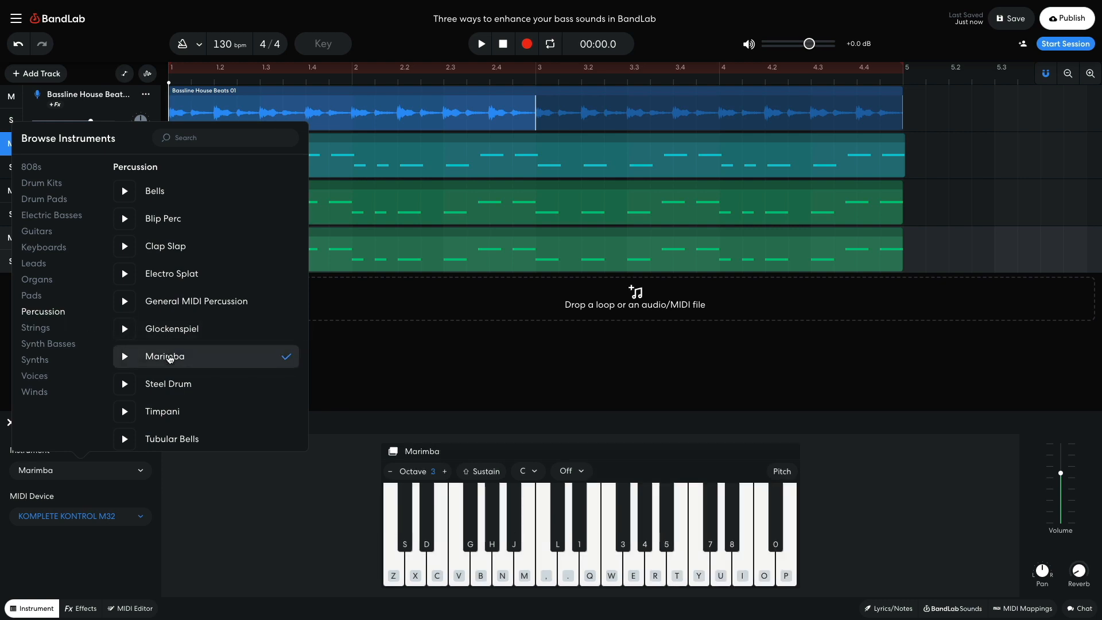
click(361, 361)
Step: Transpose all notes of the Marimba region up 12 semitones and play back the layered bass
key(e)
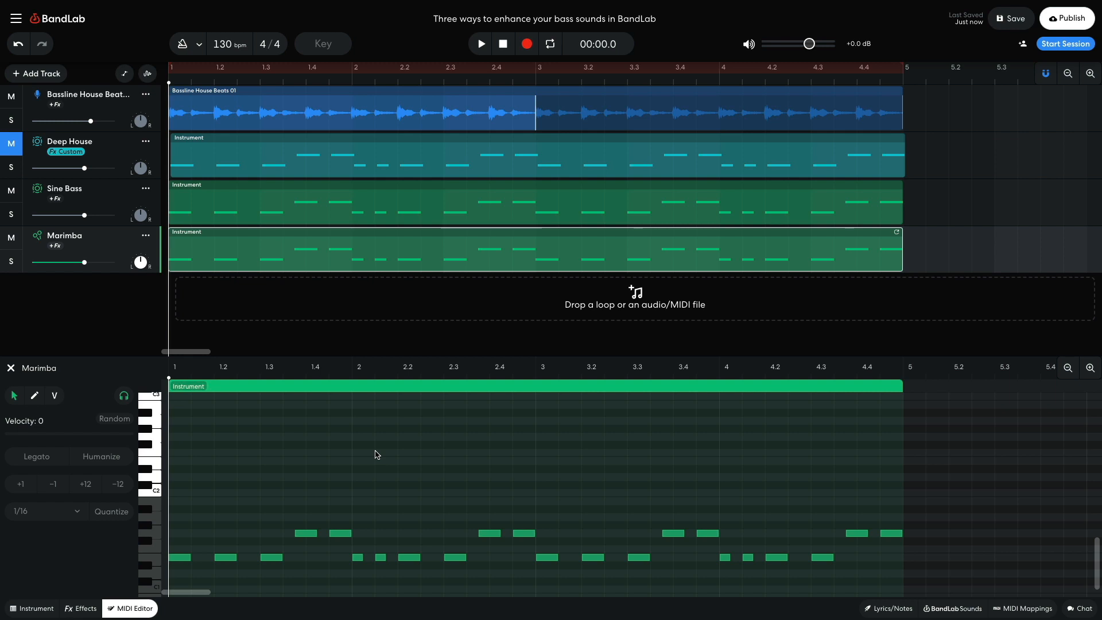
key(p)
key(ctrl+a)
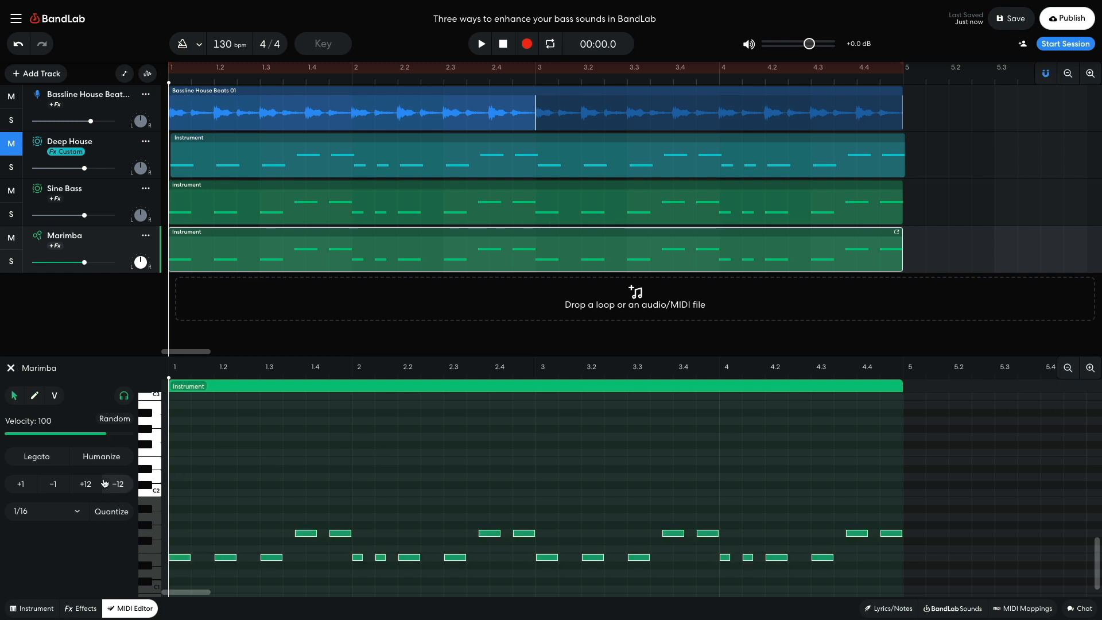
click(85, 484)
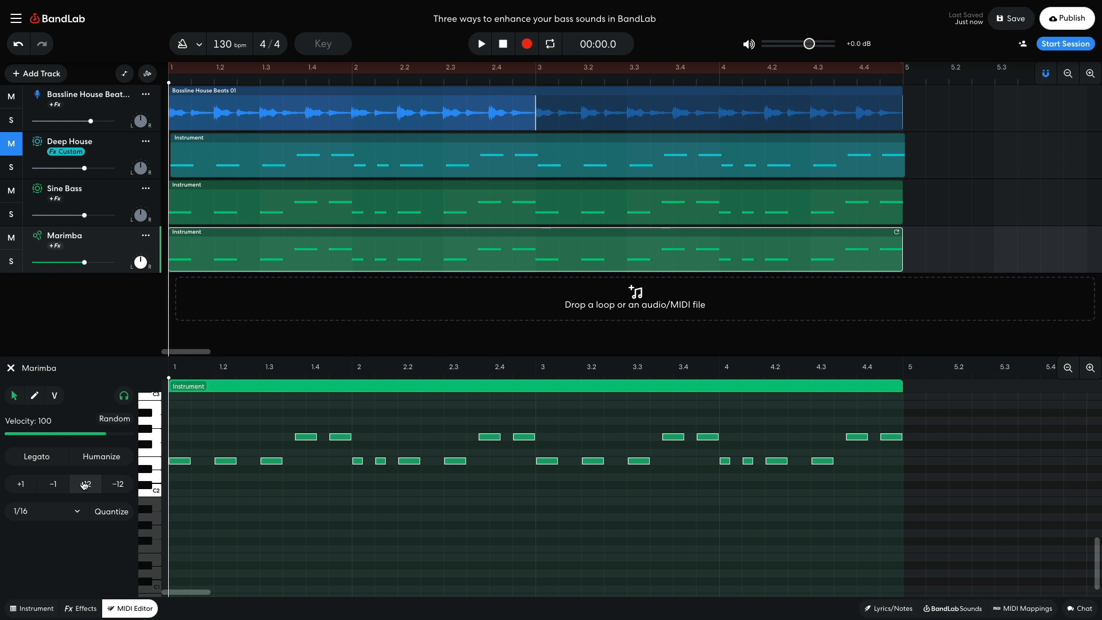
key(space)
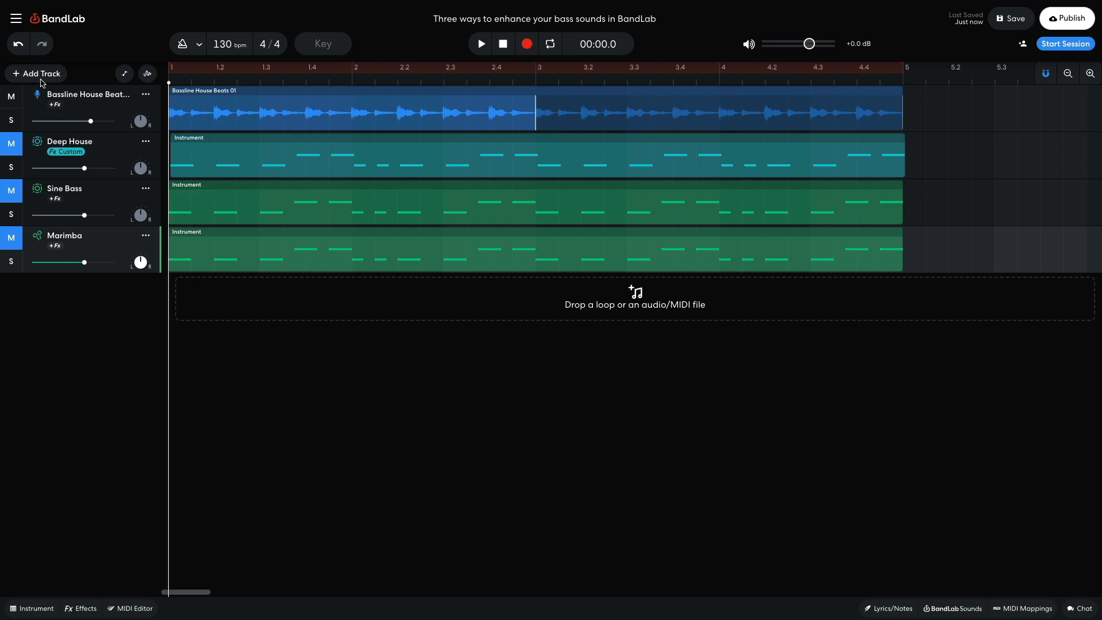
Step: Add another instrument track and load the Soft Sine Bass sound from the Synth Basses category
click(42, 75)
click(66, 172)
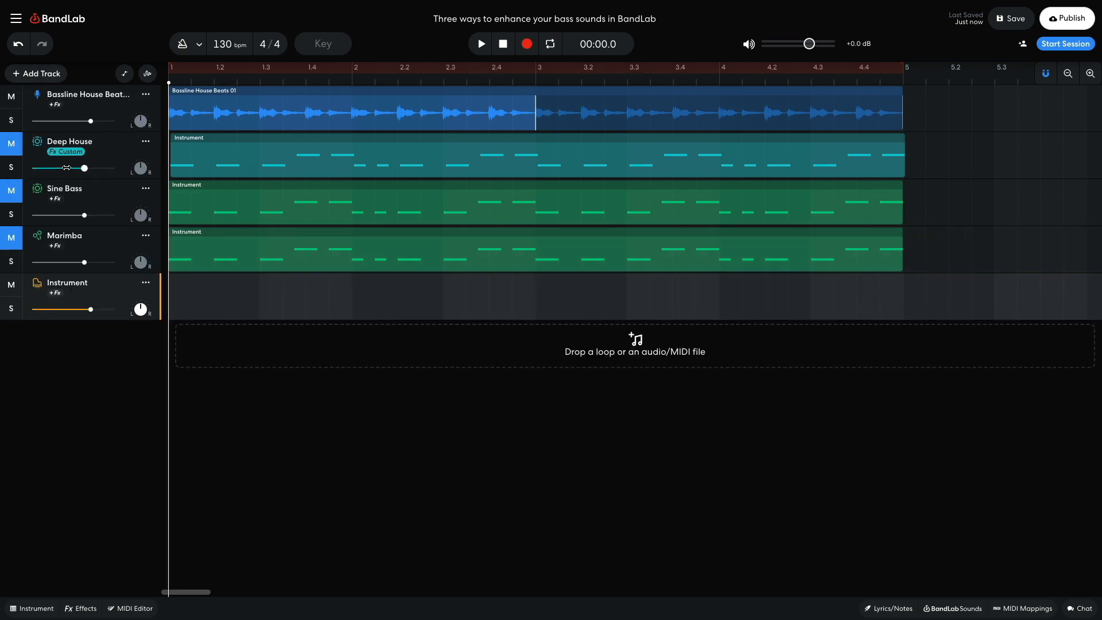
click(33, 608)
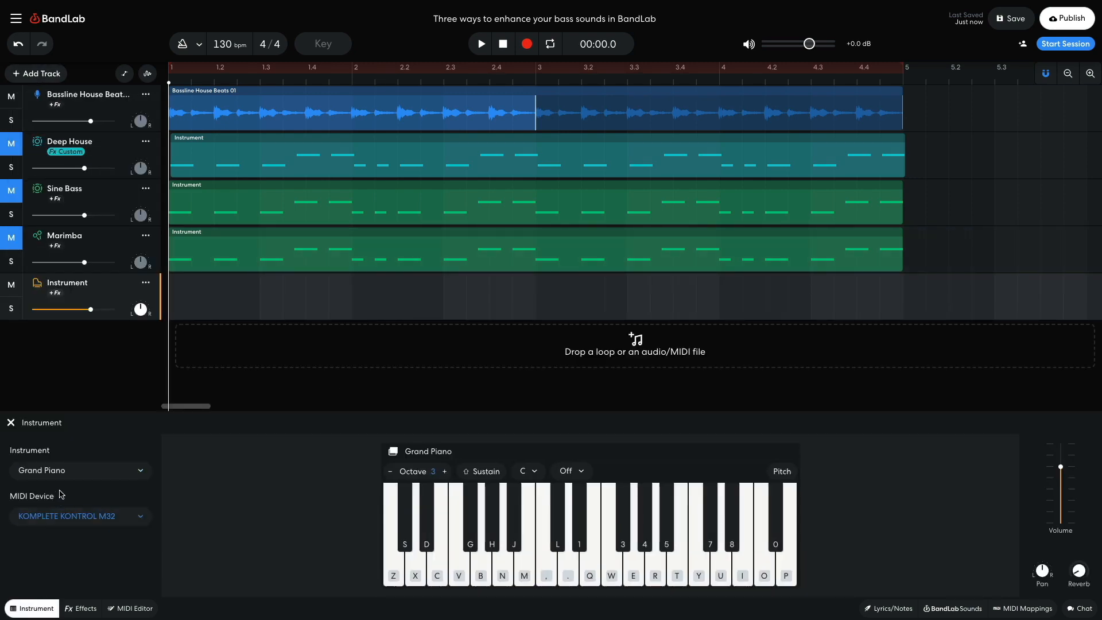
click(66, 467)
click(64, 343)
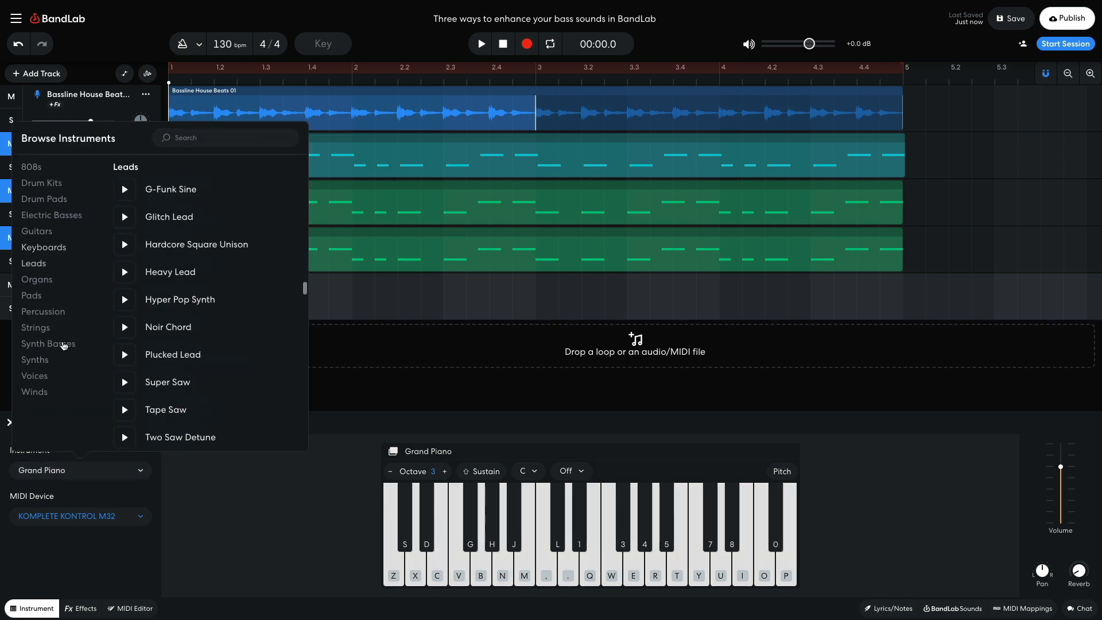
scroll(227, 318, down, 10)
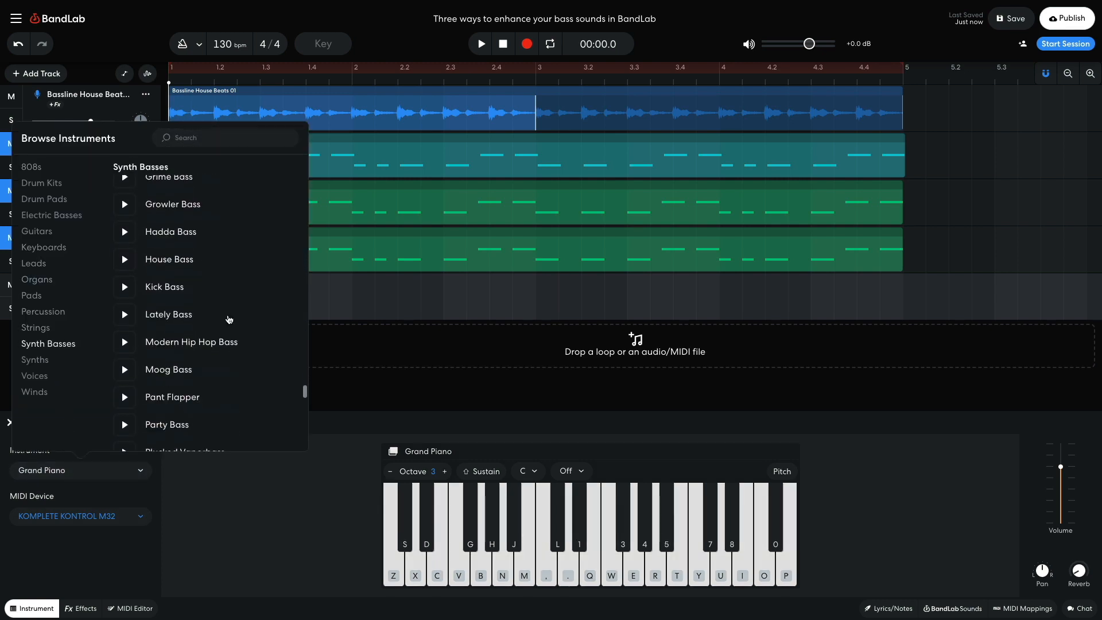
scroll(226, 319, down, 4)
click(200, 326)
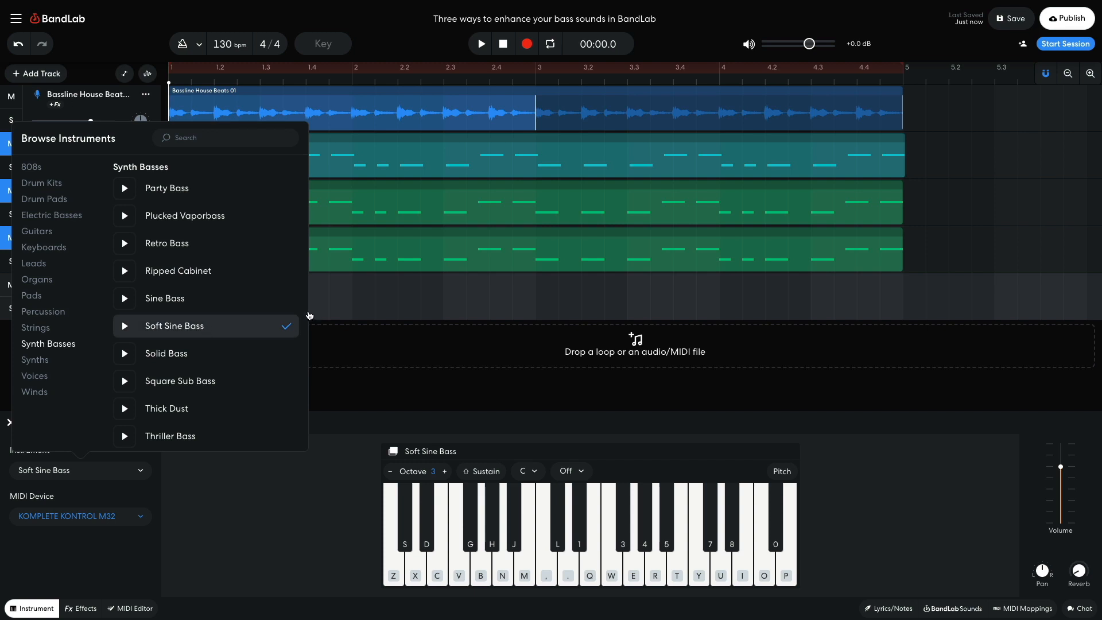
click(355, 296)
Step: Copy the Sine Bass region to the start of the Soft Sine Bass track and play it back
drag(222, 206, 207, 294)
key(space)
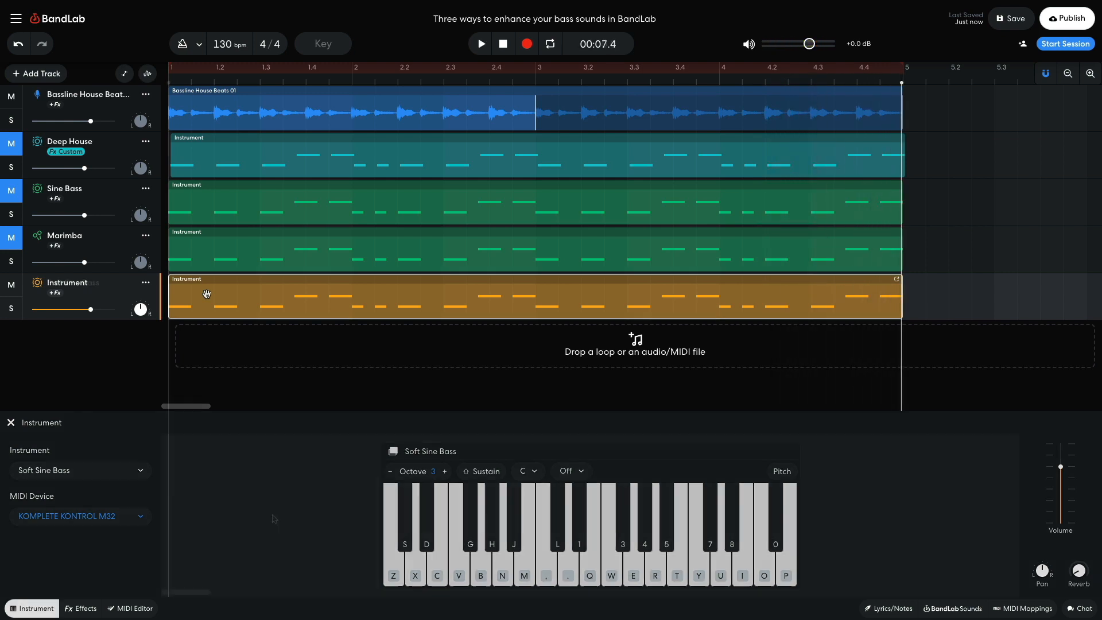
click(165, 385)
Step: Duplicate the Soft Sine Bass track and solo the copy
right_click(119, 296)
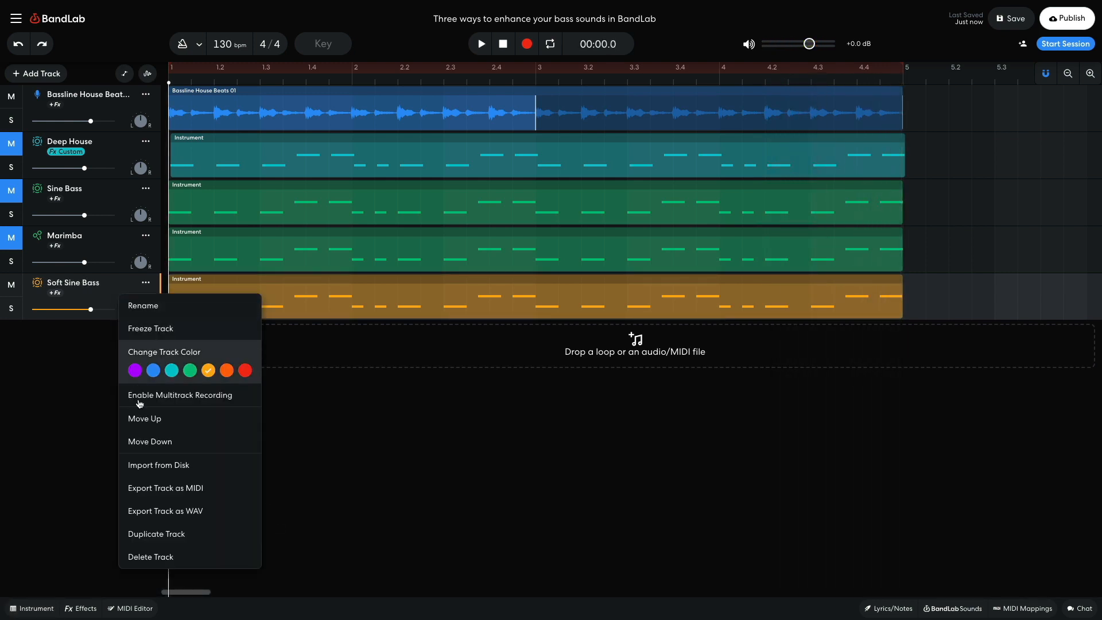
click(161, 534)
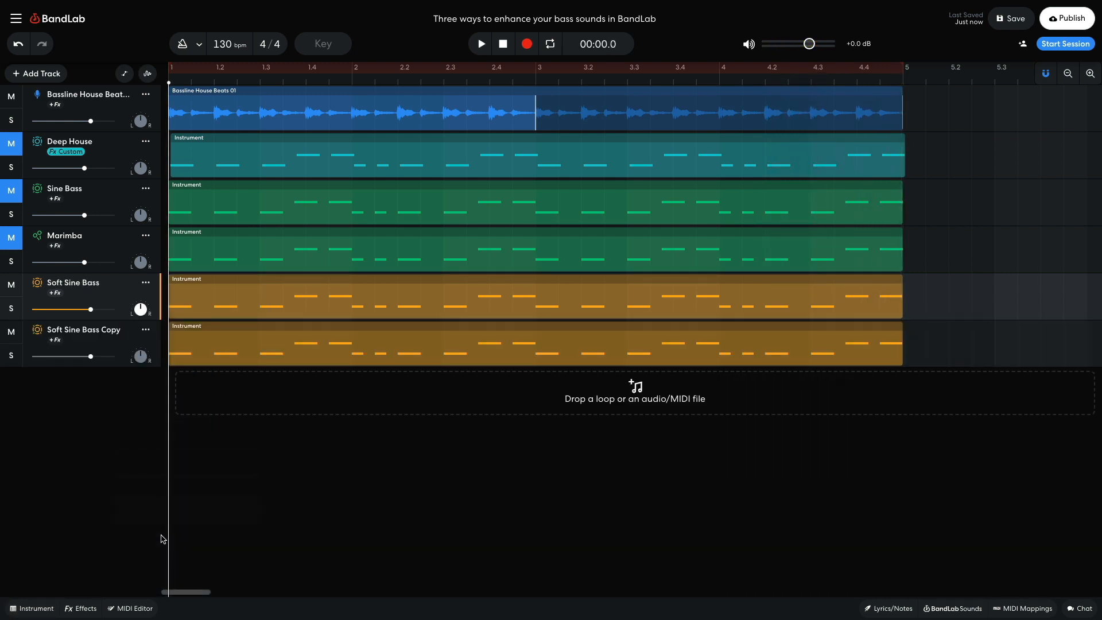
click(122, 346)
click(17, 361)
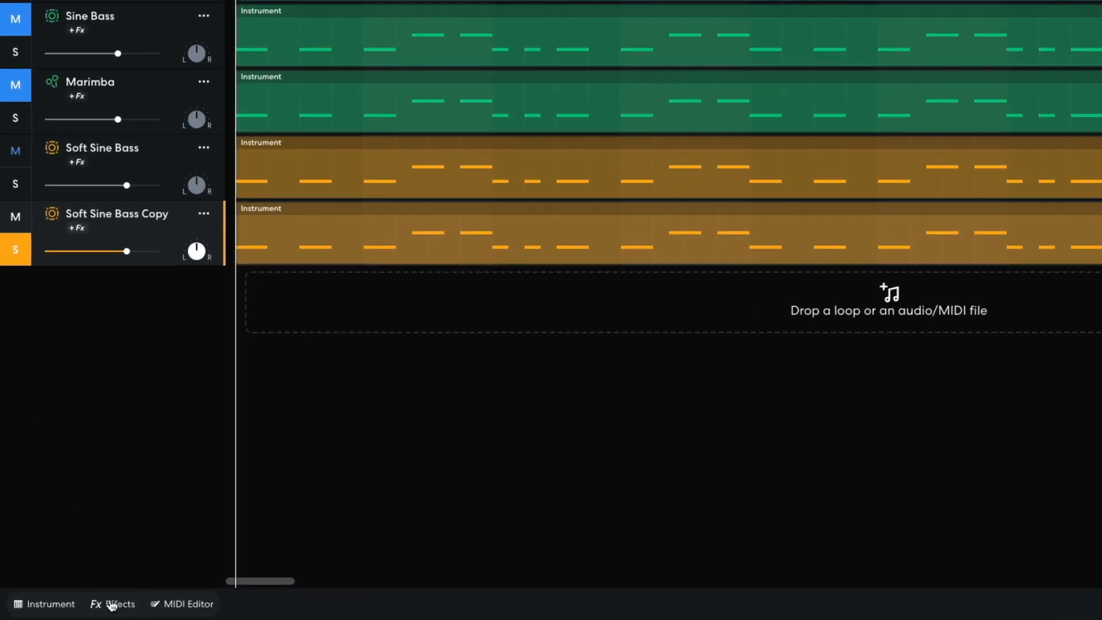
Step: Add a Bitcrusher effect from the Distortion category to the Soft Sine Bass Copy track
click(81, 608)
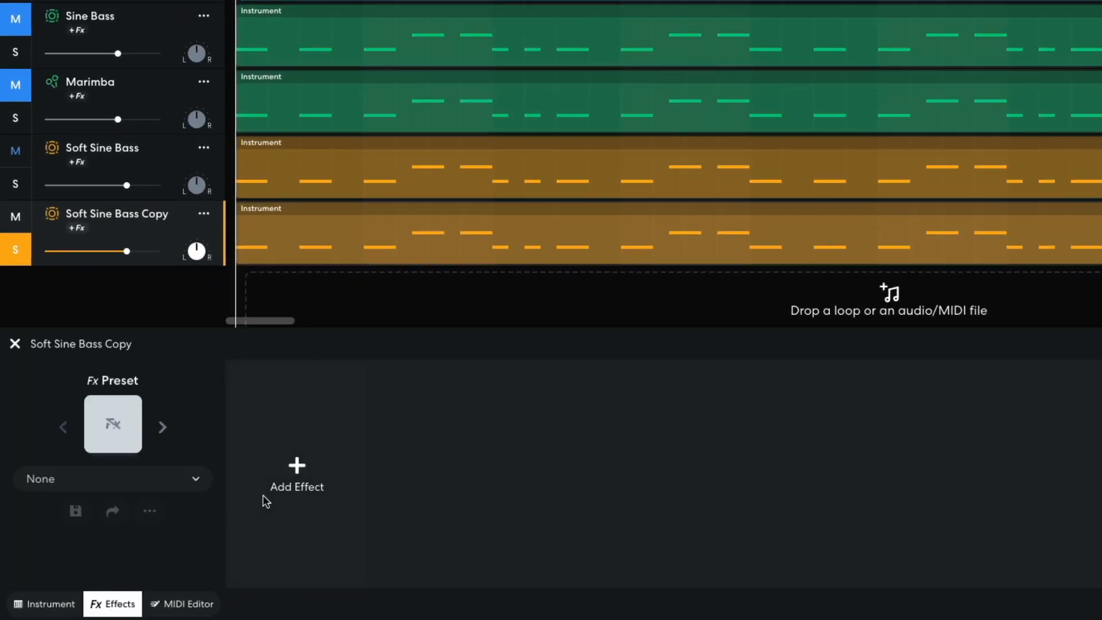
click(292, 476)
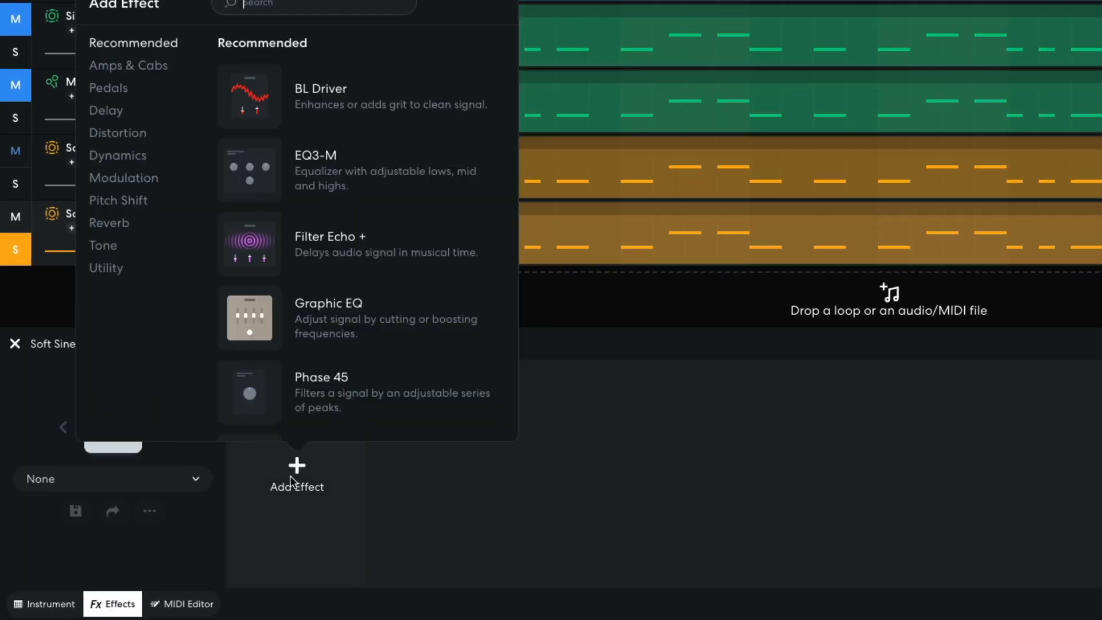
click(133, 140)
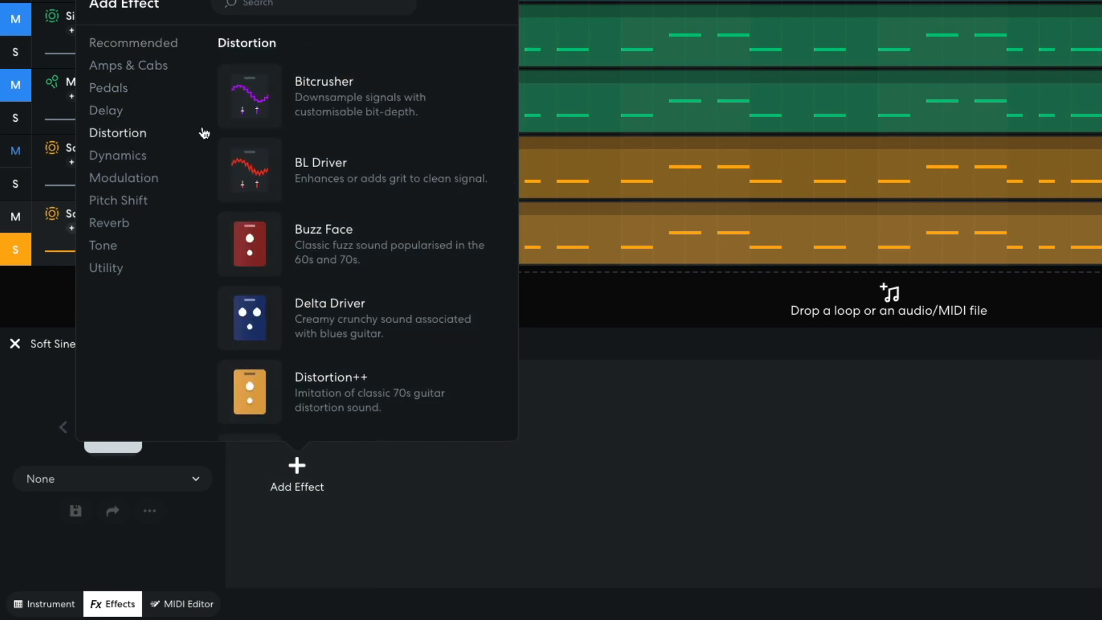
click(257, 99)
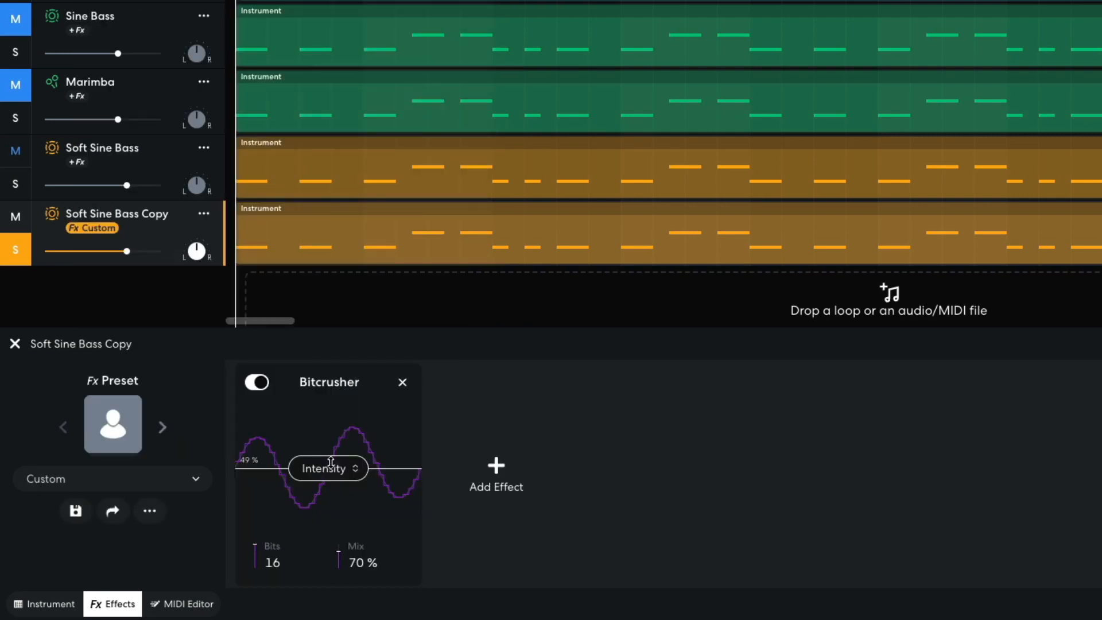
Step: Set the Bitcrusher on the Soft Sine Bass Copy track to 0% intensity, 3 bits and 100% mix, and play it back
drag(331, 462, 330, 573)
click(273, 562)
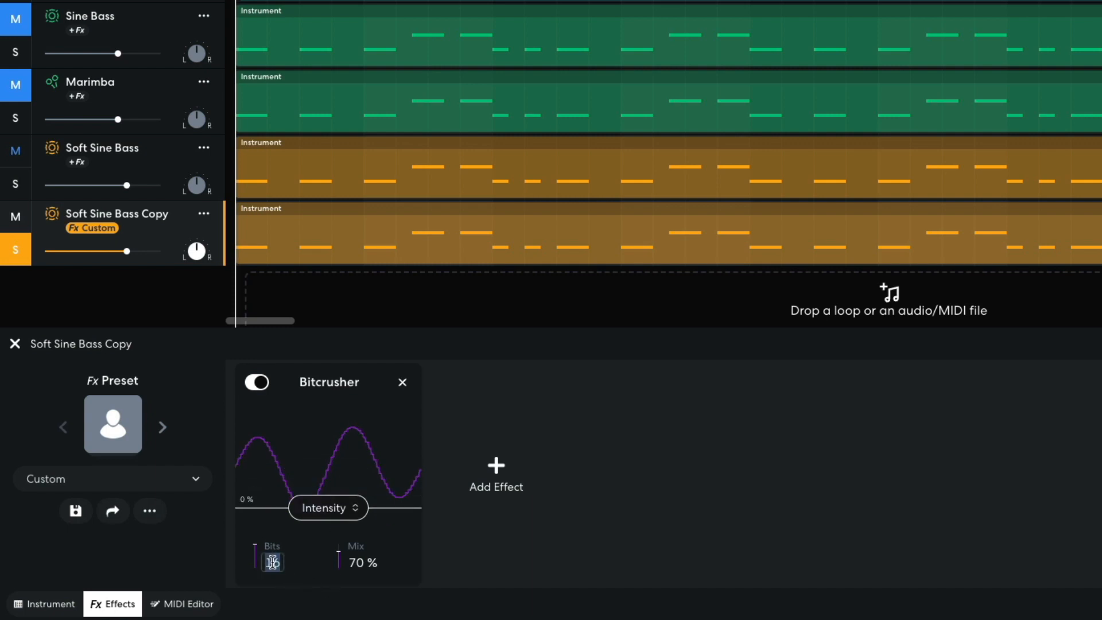
text(3)
key(Return)
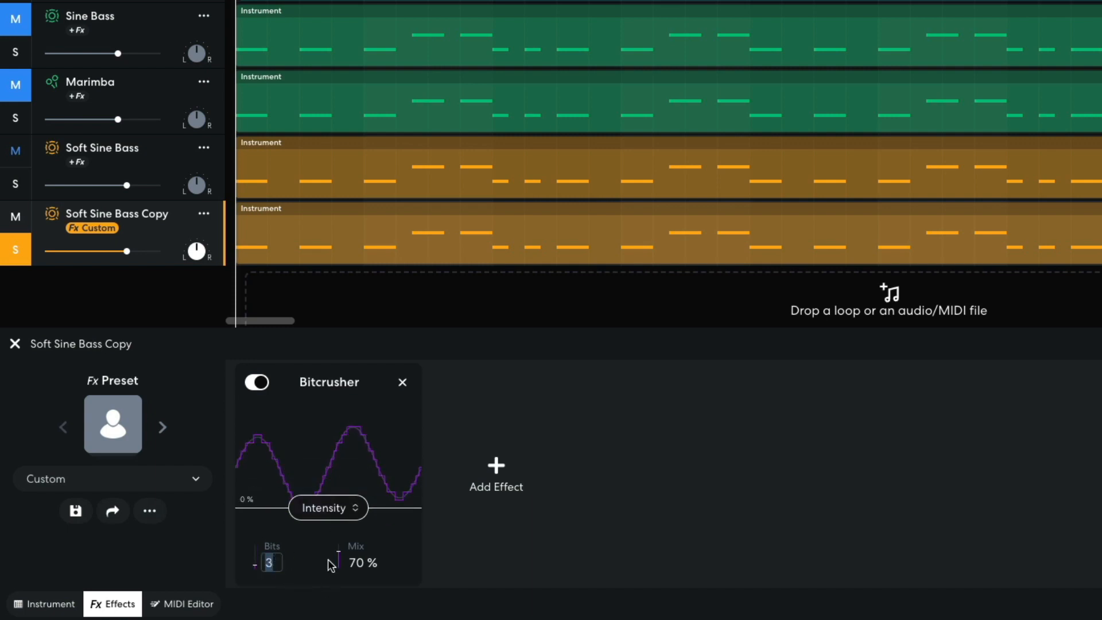
drag(337, 559, 339, 495)
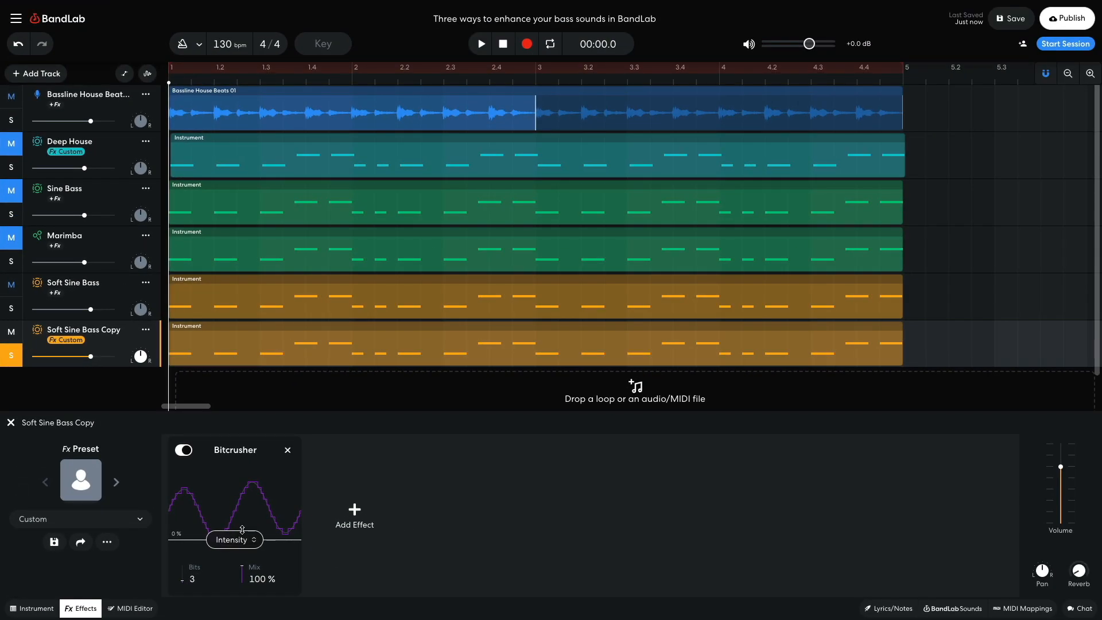
key(space)
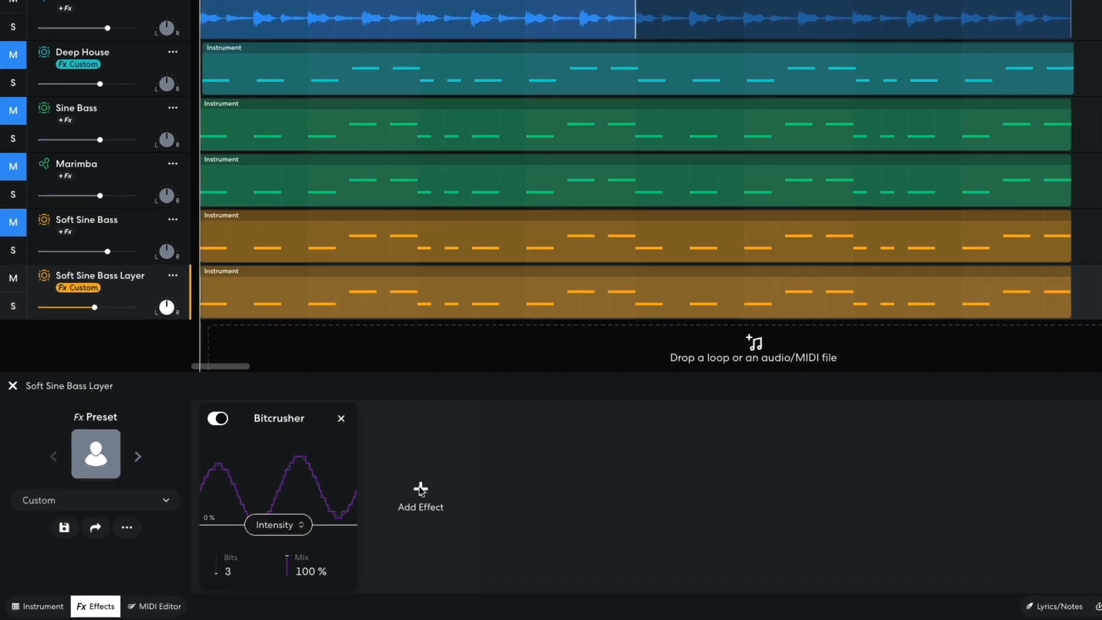
Step: Add a Multi Filter from the Tone category to the Soft Sine Bass Layer track and set it to Highpass with a frequency of 420 Hz
click(354, 510)
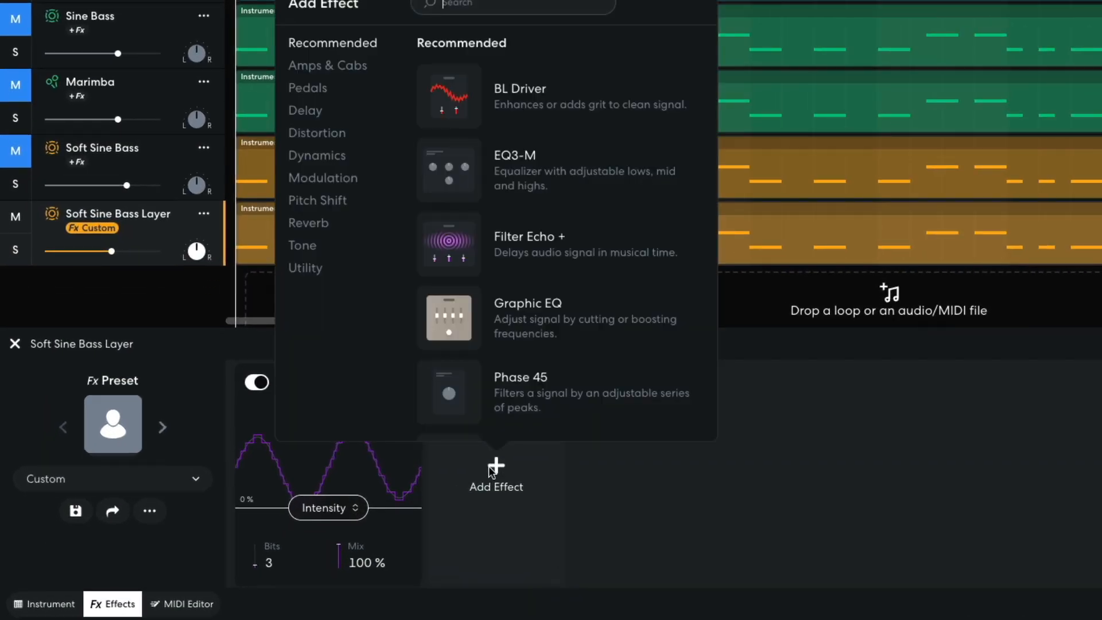
click(307, 246)
click(522, 325)
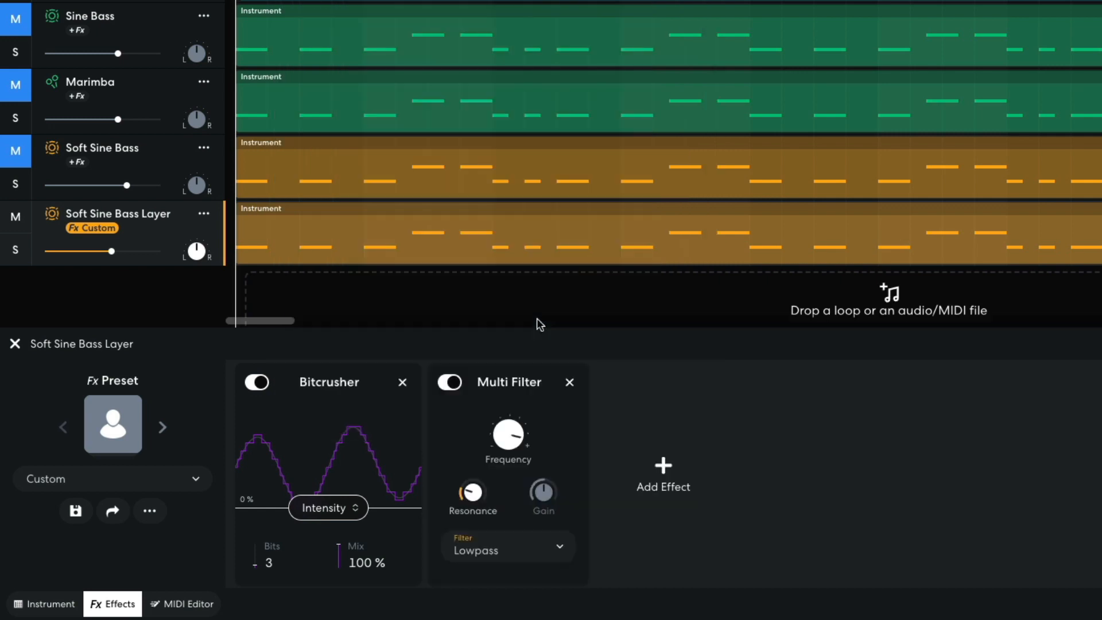
click(520, 564)
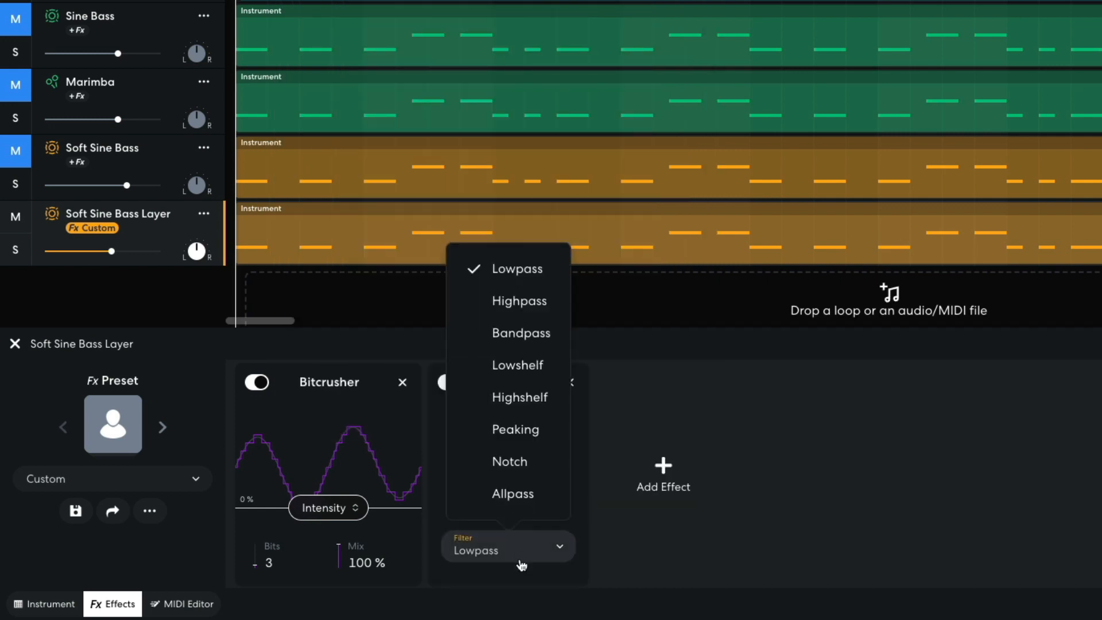
click(523, 301)
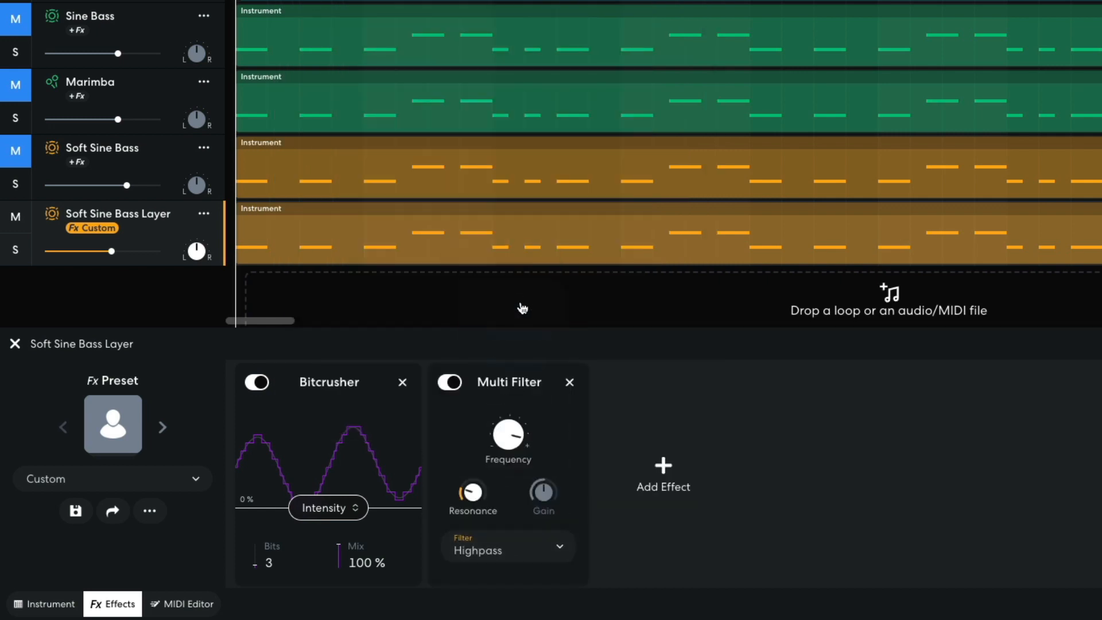
click(503, 458)
text(420)
key(Return)
click(822, 453)
Step: Play back the filtered layer, and unmute the Soft Sine Bass track to hear both bass tracks together
key(space)
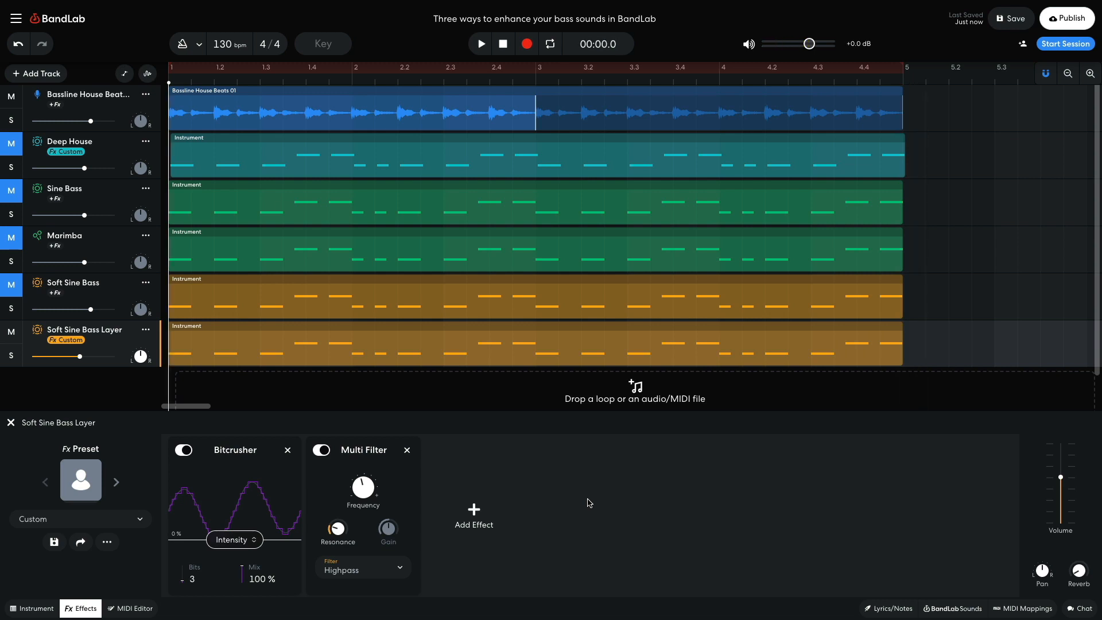
click(11, 285)
key(space)
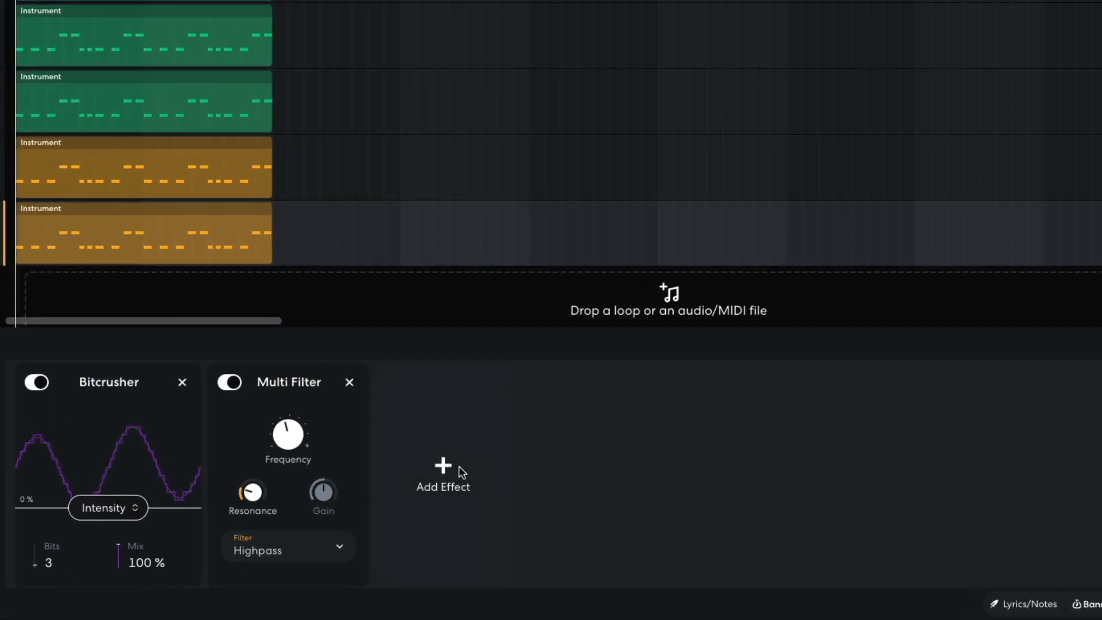
Step: Add a second Multi Filter from the Tone category to the Soft Sine Bass Layer track and raise its resonance in Lowpass mode
click(482, 512)
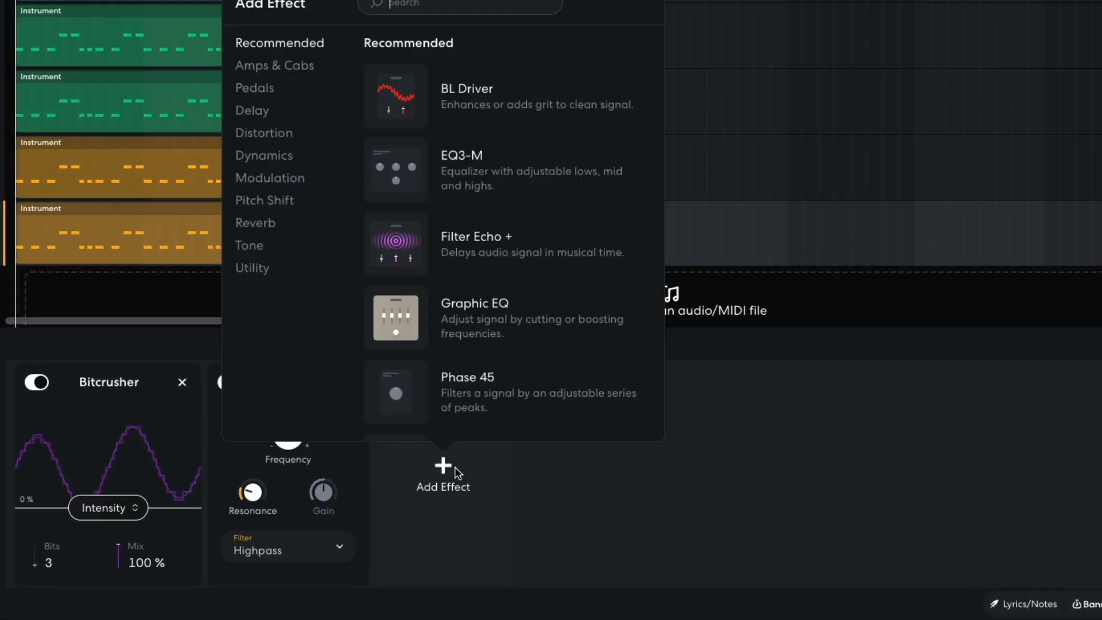
click(248, 246)
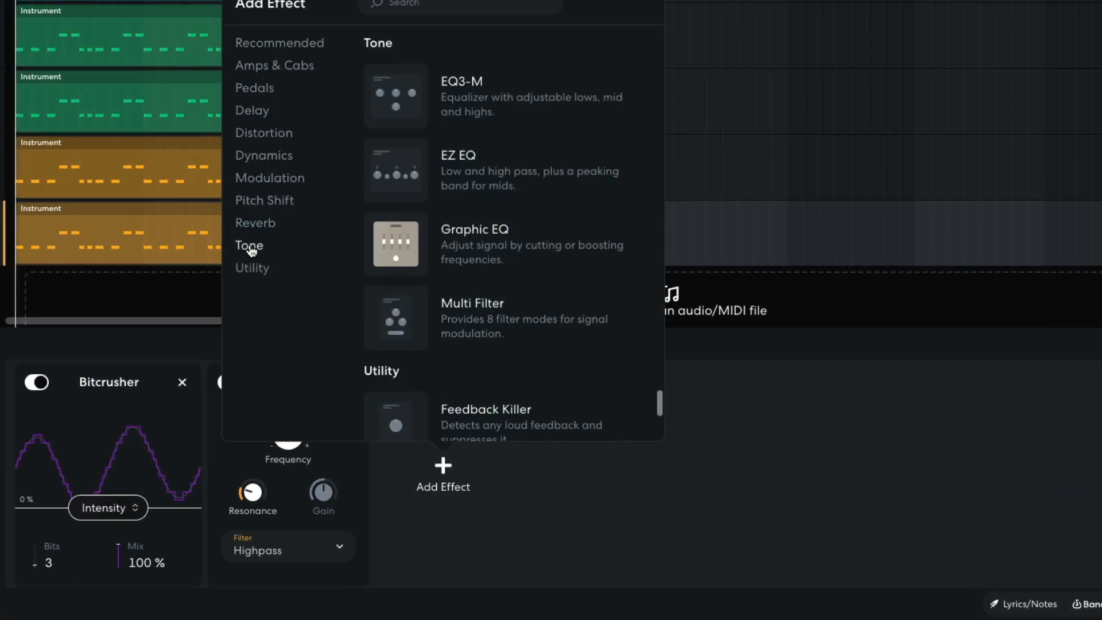
click(397, 314)
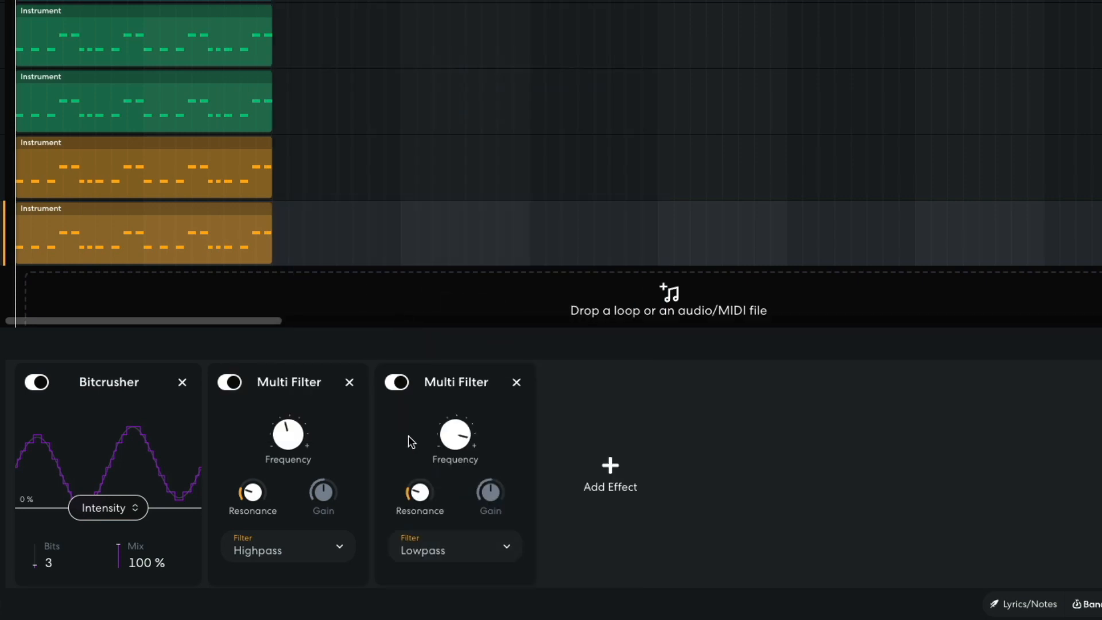
mouse_move(420, 490)
drag(419, 391, 422, 358)
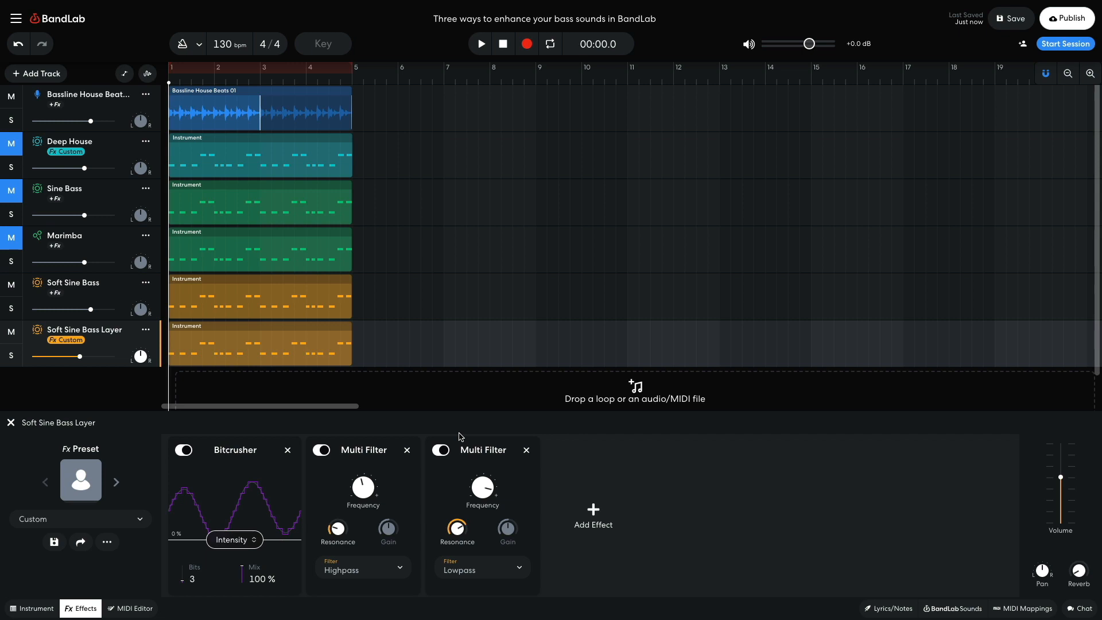
Step: Sweep and lower the Lowpass Multi Filter's frequency while the project plays
key(space)
mouse_move(482, 486)
mouse_down()
mouse_move(479, 534)
mouse_move(480, 483)
mouse_up()
key(space)
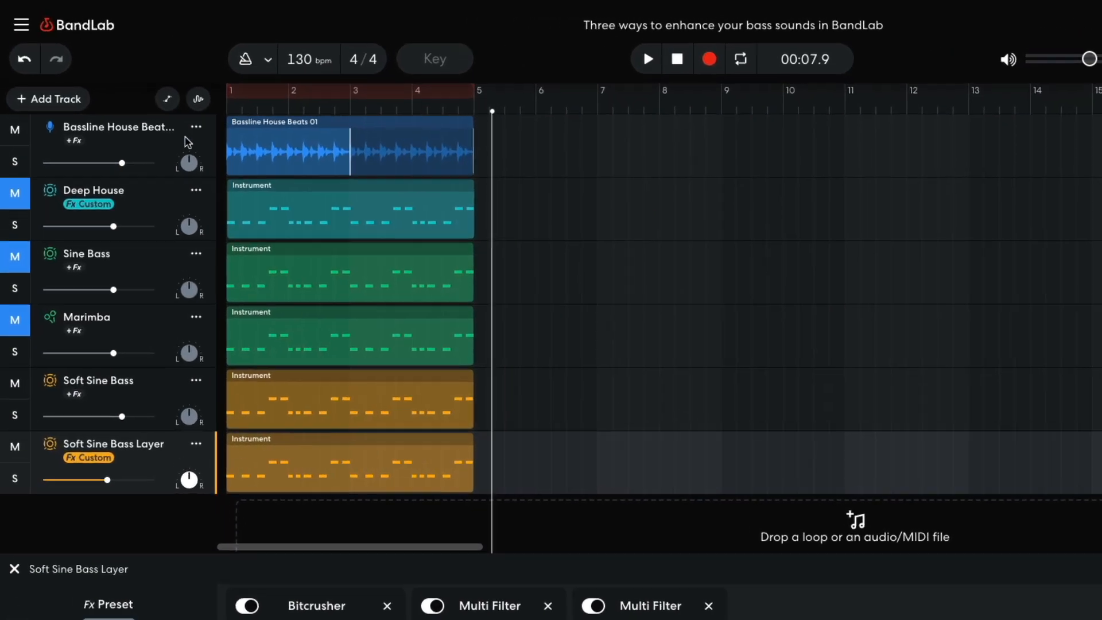
Step: Show track automation and choose Multi Filter (2) - Frequency as the automated parameter of the Soft Sine Bass Layer track
click(125, 74)
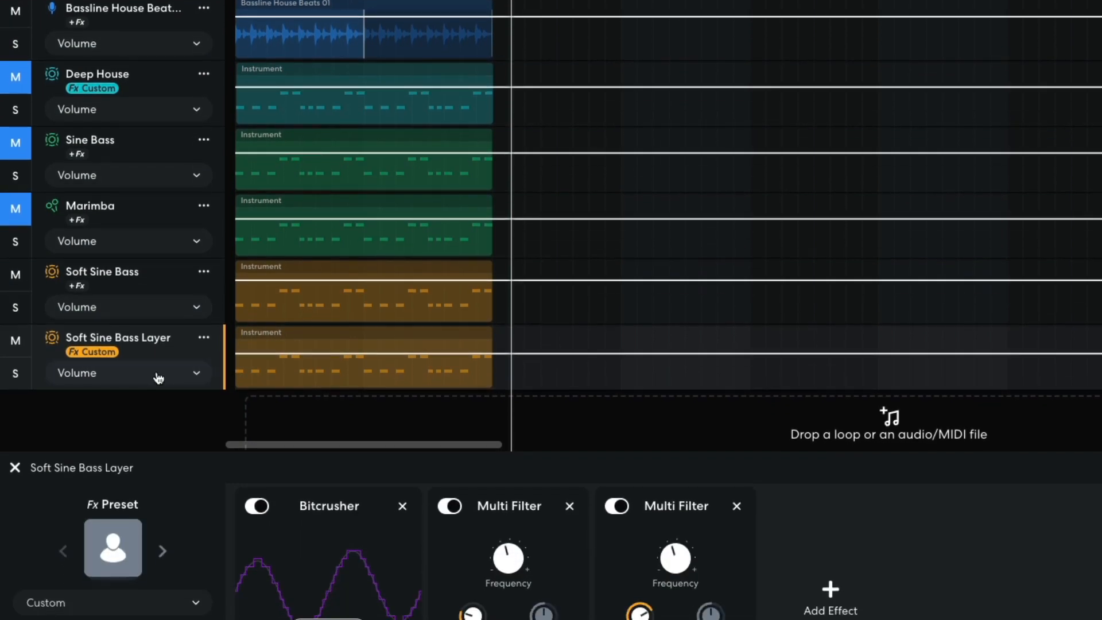
click(158, 496)
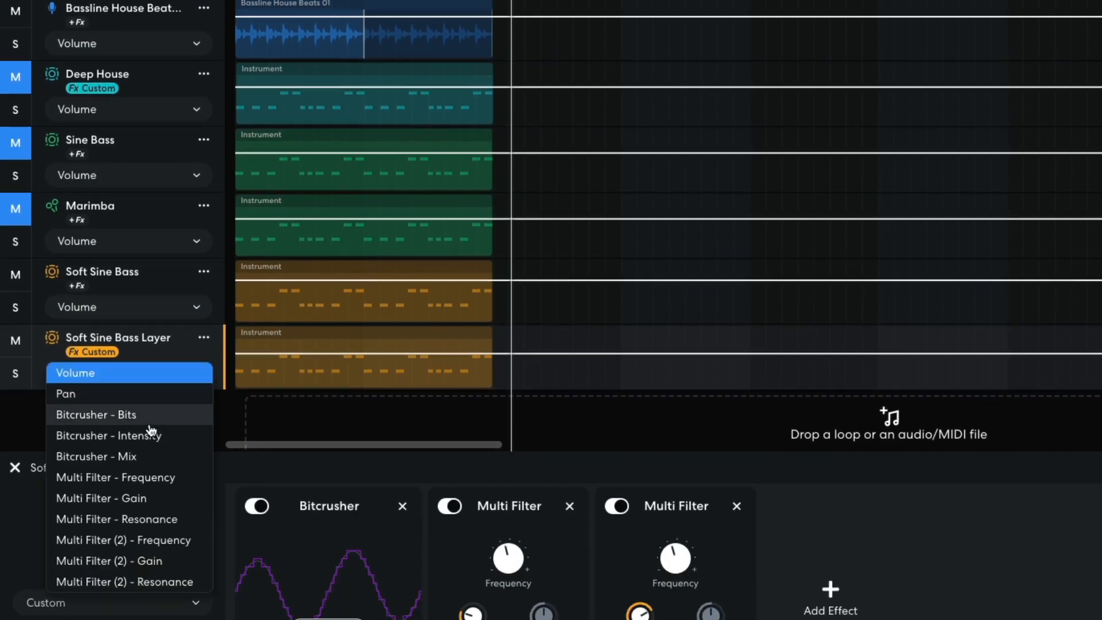
click(149, 540)
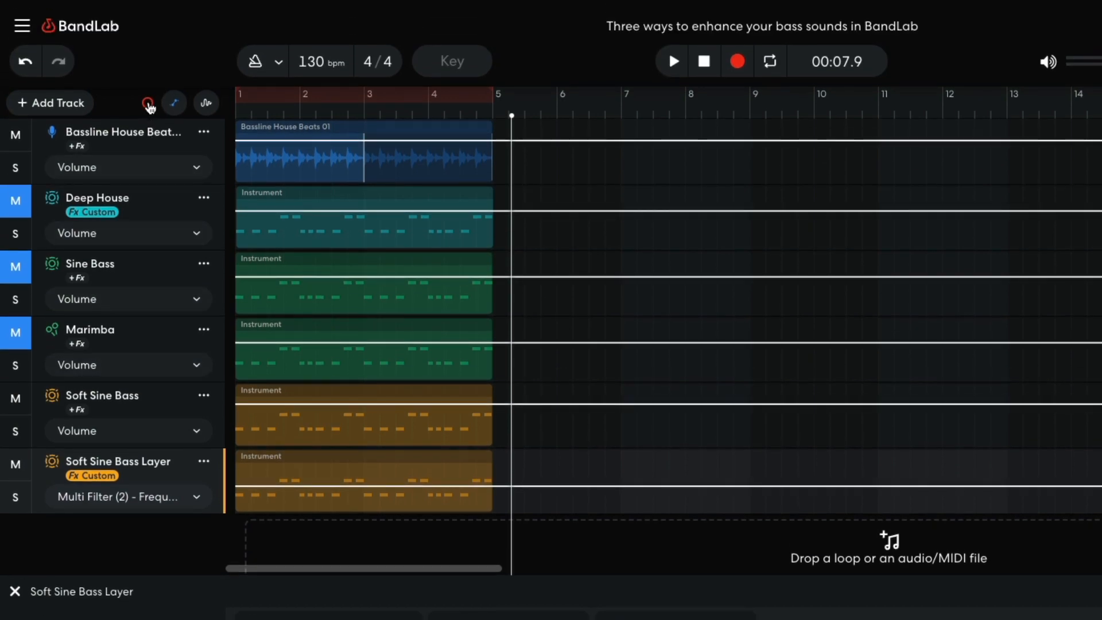
Step: Record frequency automation for the Lowpass Multi Filter from the project start through bar 4 by moving its frequency control throughout
key(Return)
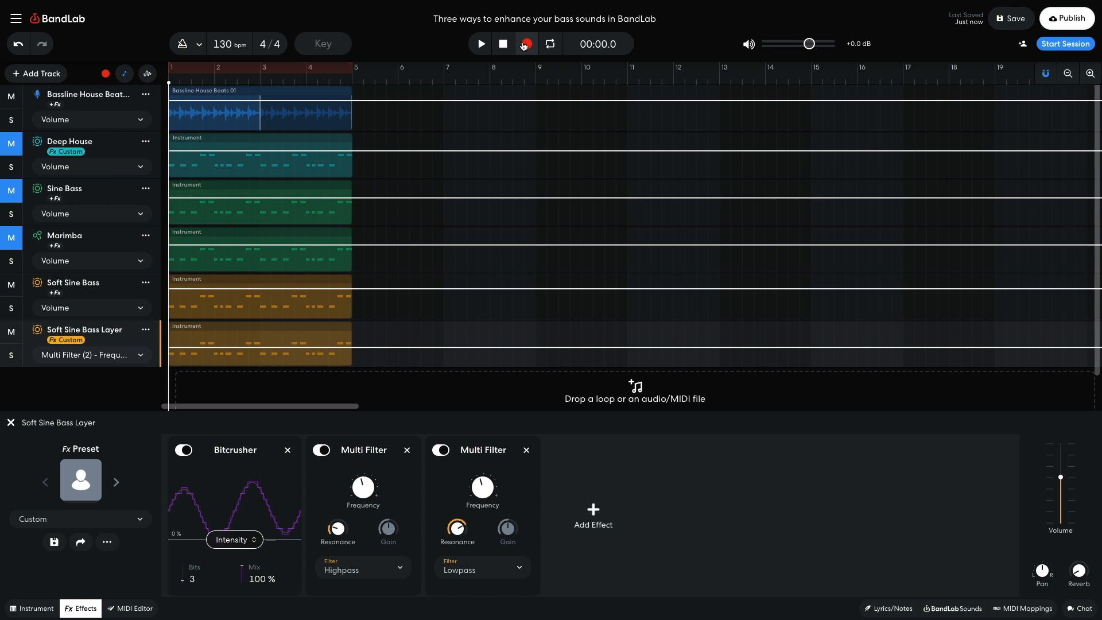
click(523, 46)
mouse_move(481, 495)
mouse_down()
mouse_move(479, 474)
mouse_move(480, 498)
mouse_move(483, 488)
mouse_up()
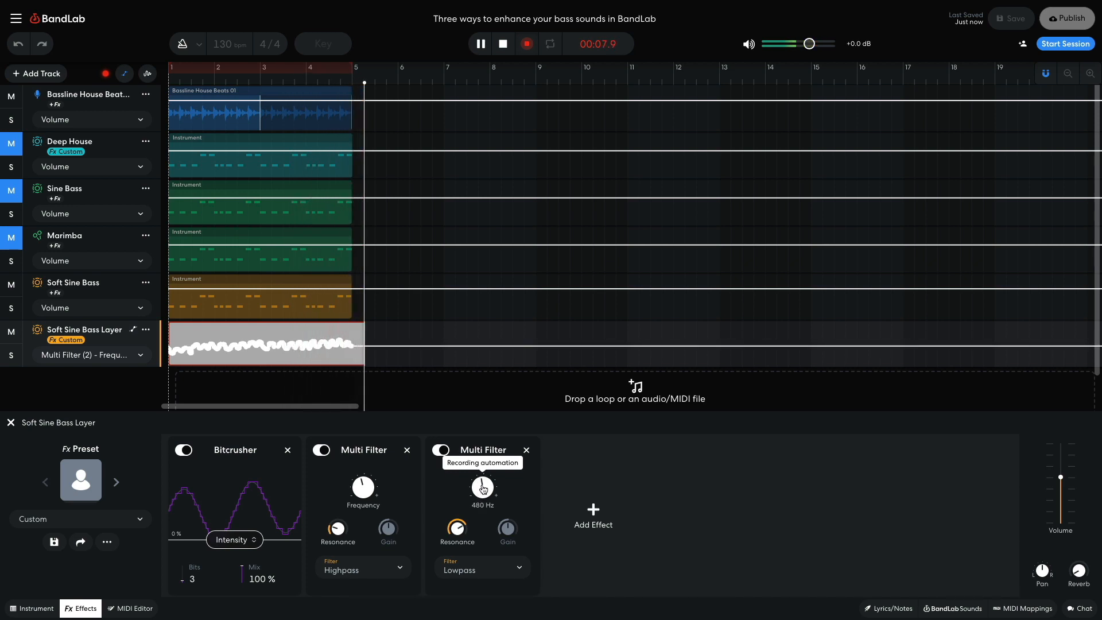
key(space)
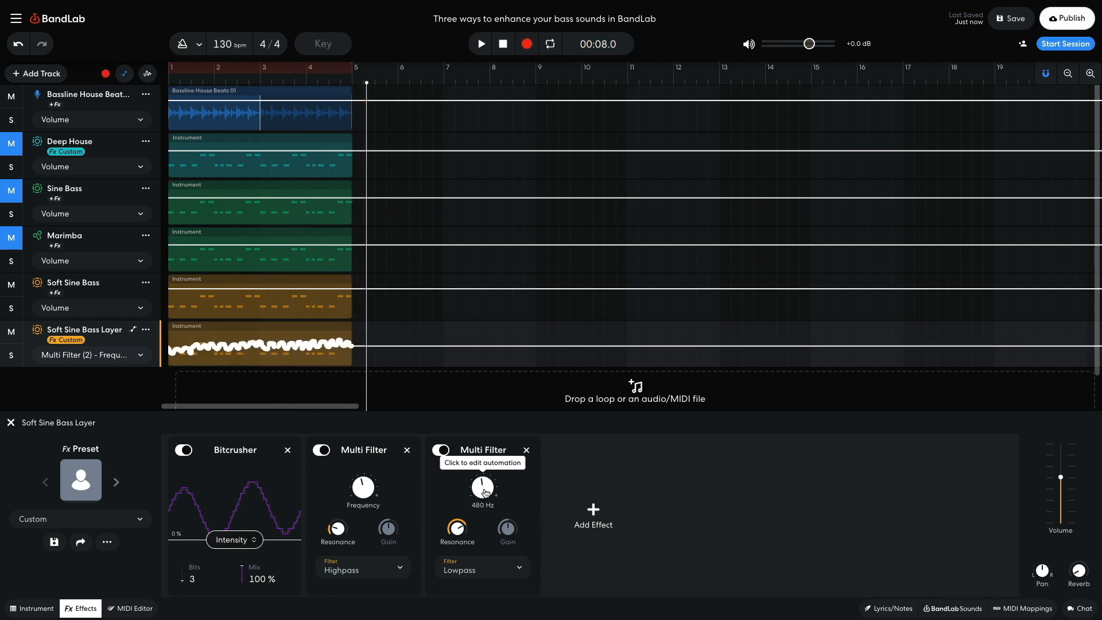
Step: Play the project from the start to hear the recorded filter automation
key(Return)
key(space)
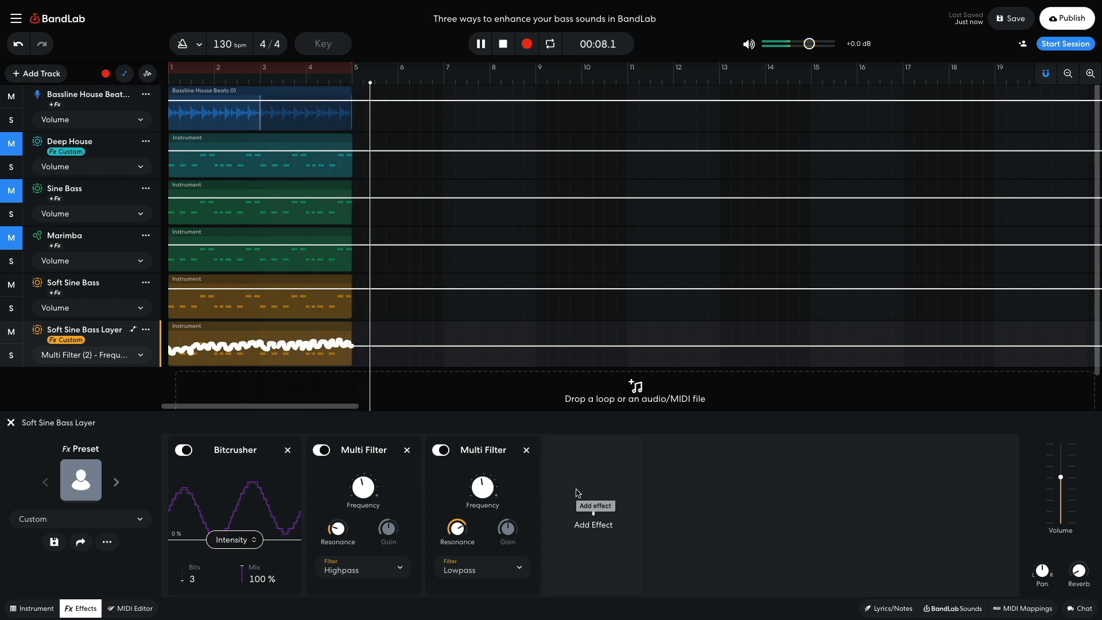
key(space)
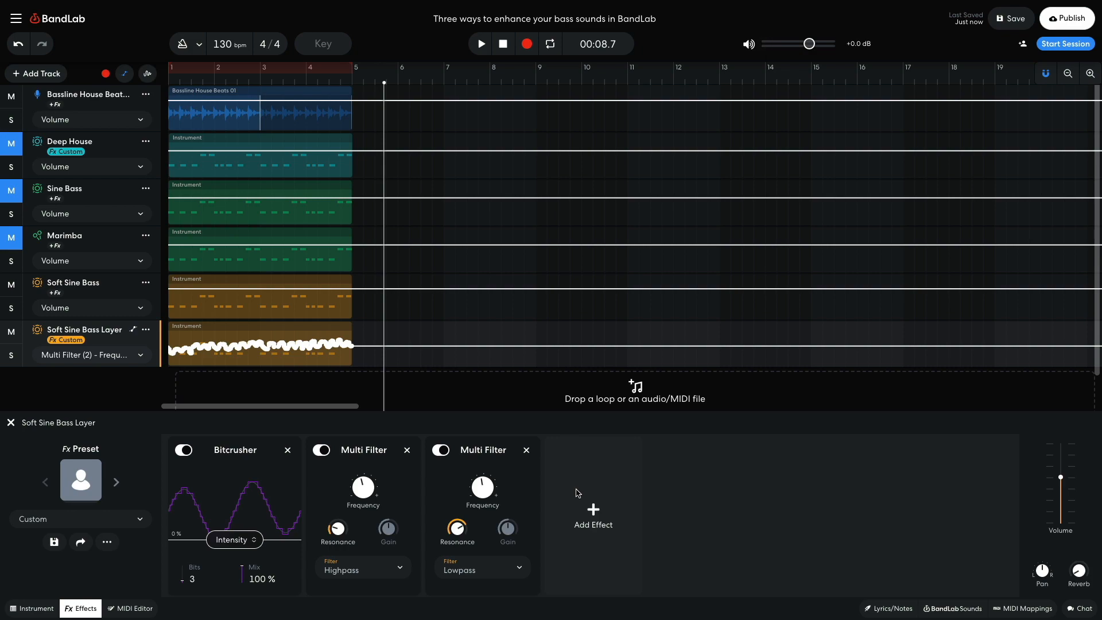